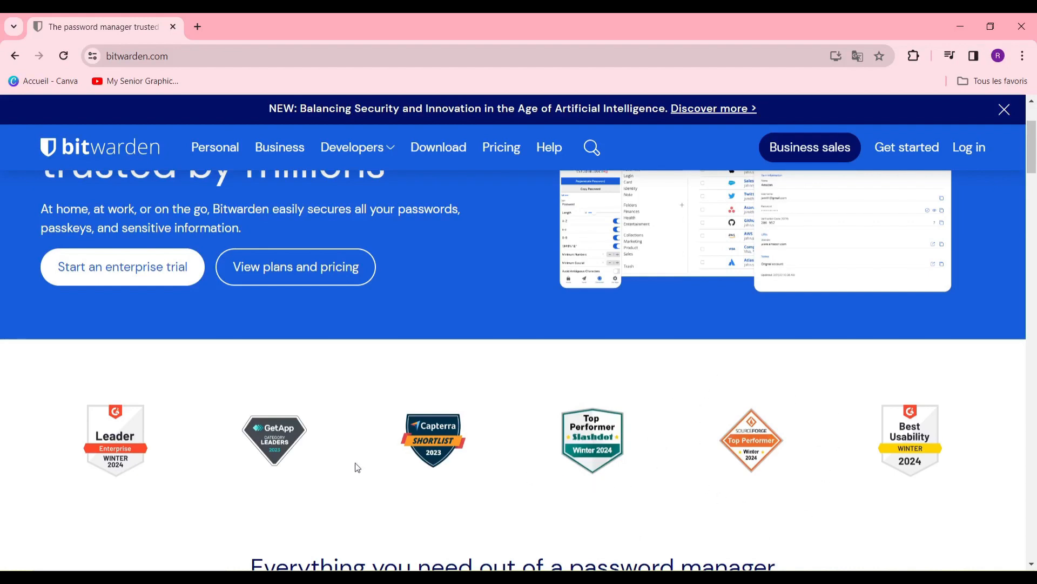
# Step: Open the Bitwarden account registration page in a new tab
pyautogui.scroll(-10, 379, 466)
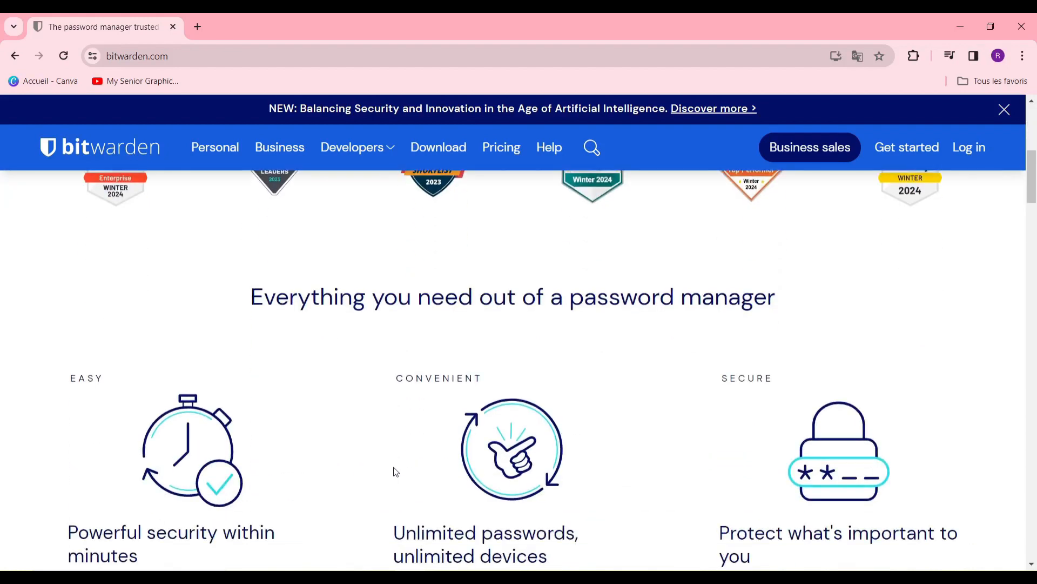
pyautogui.scroll(5, 396, 470)
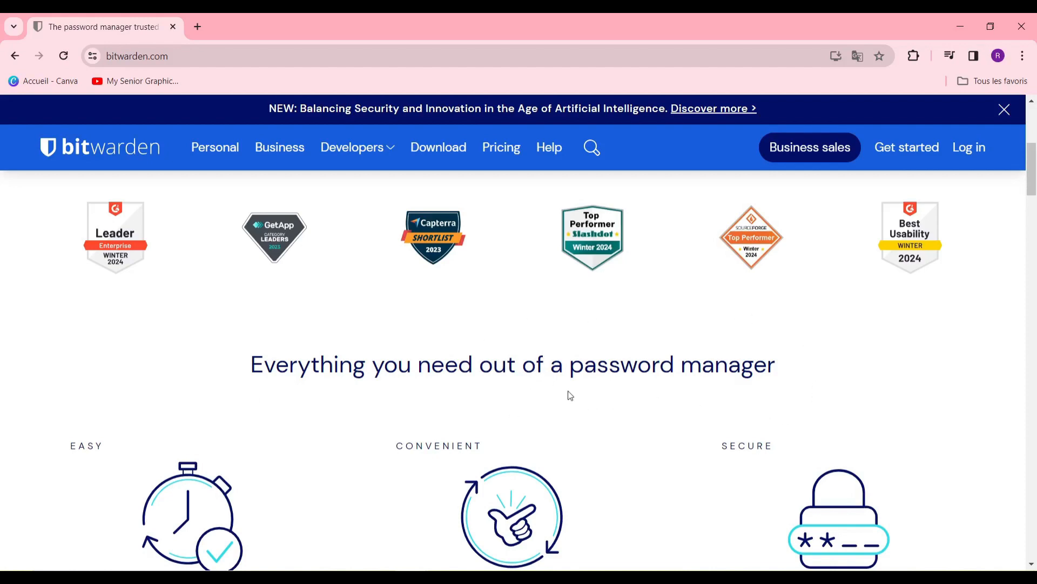
pyautogui.scroll(-2, 568, 402)
pyautogui.scroll(-4, 583, 400)
pyautogui.scroll(5, 587, 400)
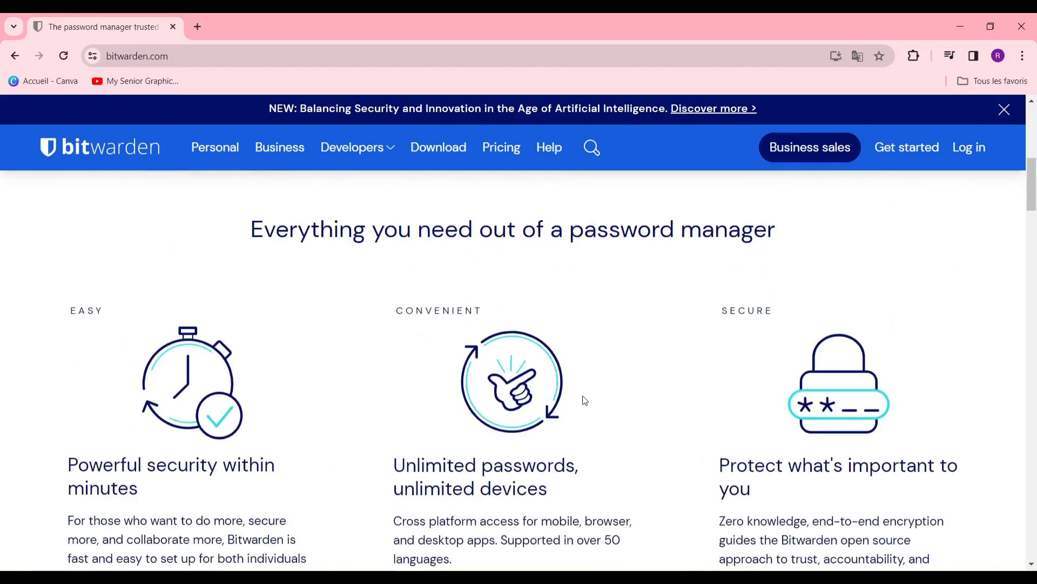
pyautogui.scroll(4, 585, 398)
pyautogui.scroll(-2, 584, 396)
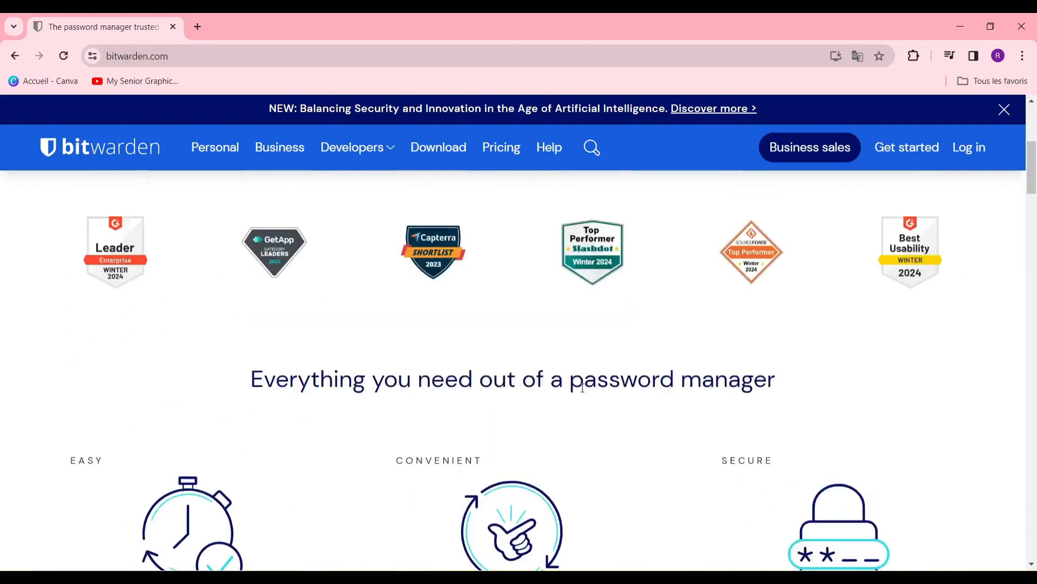
pyautogui.scroll(-4, 582, 387)
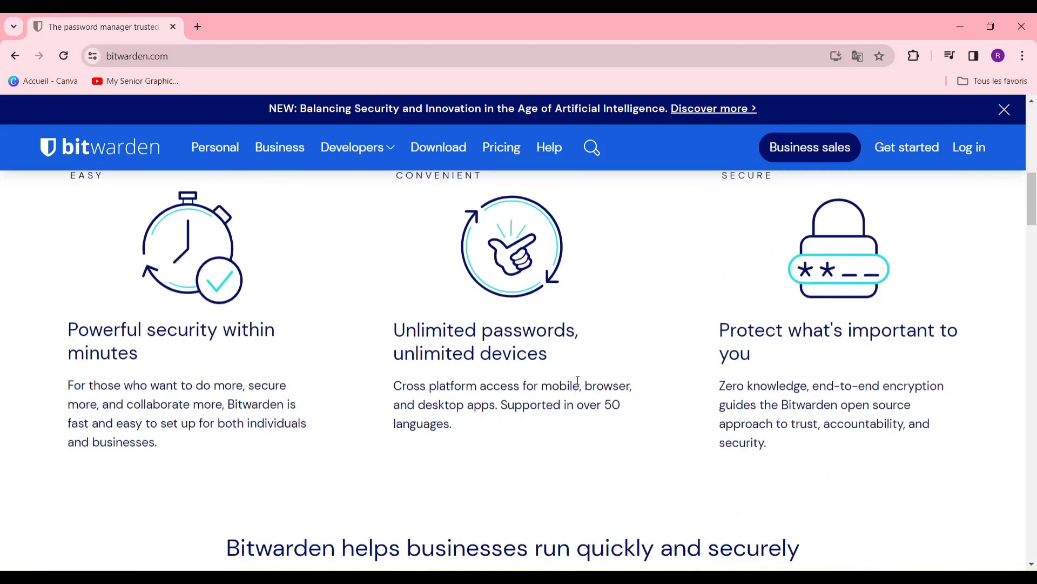
pyautogui.scroll(5, 530, 364)
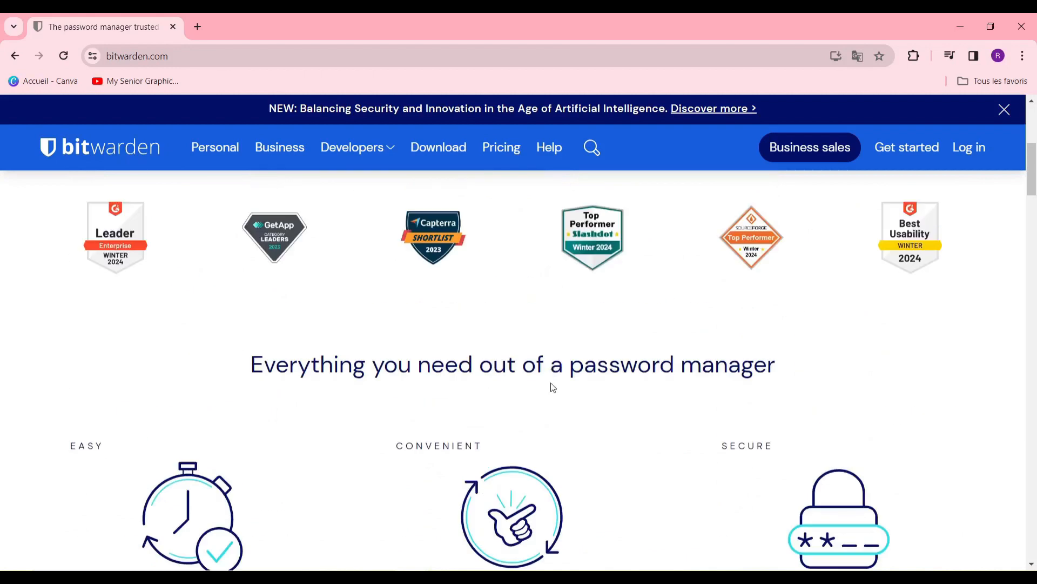
pyautogui.scroll(3, 578, 368)
pyautogui.scroll(-6, 577, 370)
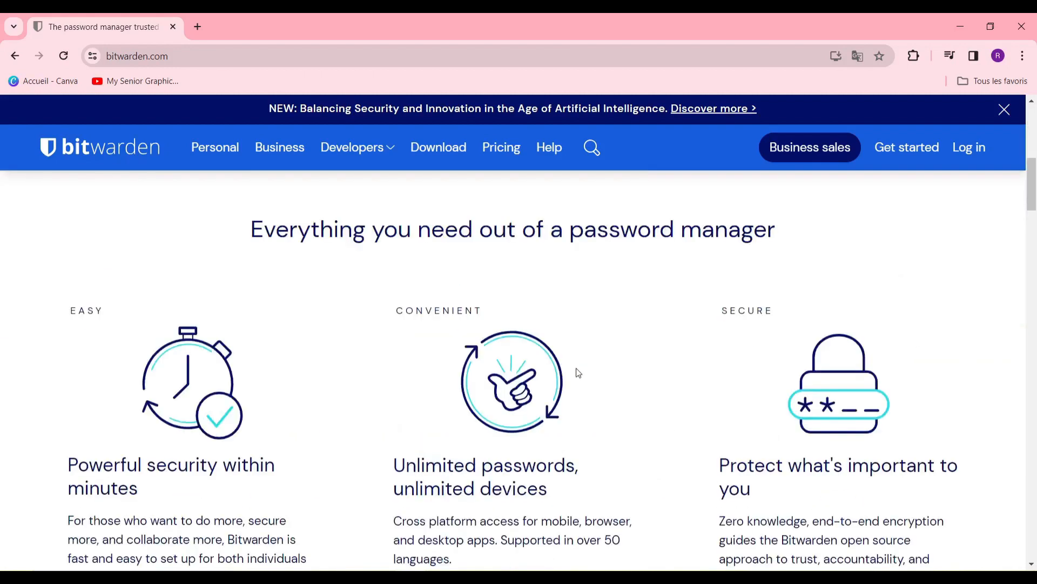
pyautogui.scroll(4, 589, 381)
pyautogui.scroll(5, 618, 416)
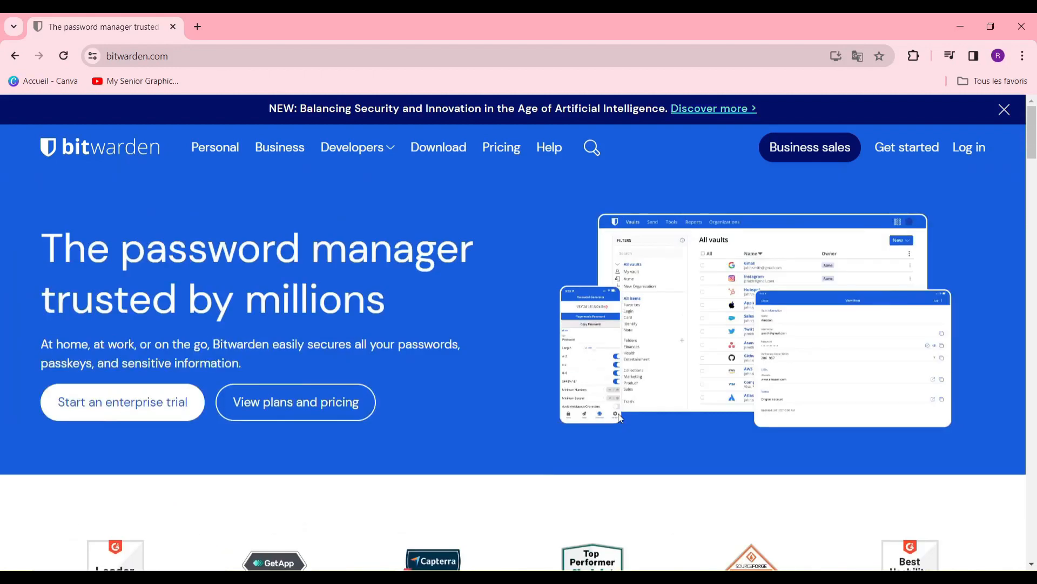
pyautogui.click(907, 154)
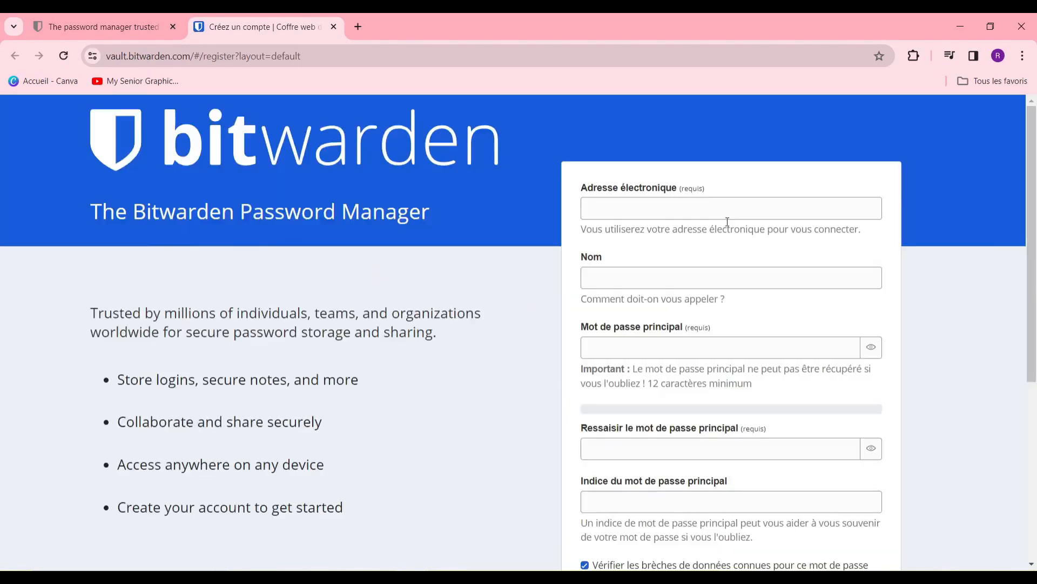
# Step: Fill in the e-mail address and display name, and accept Chrome's suggested strong master password
pyautogui.click(729, 213)
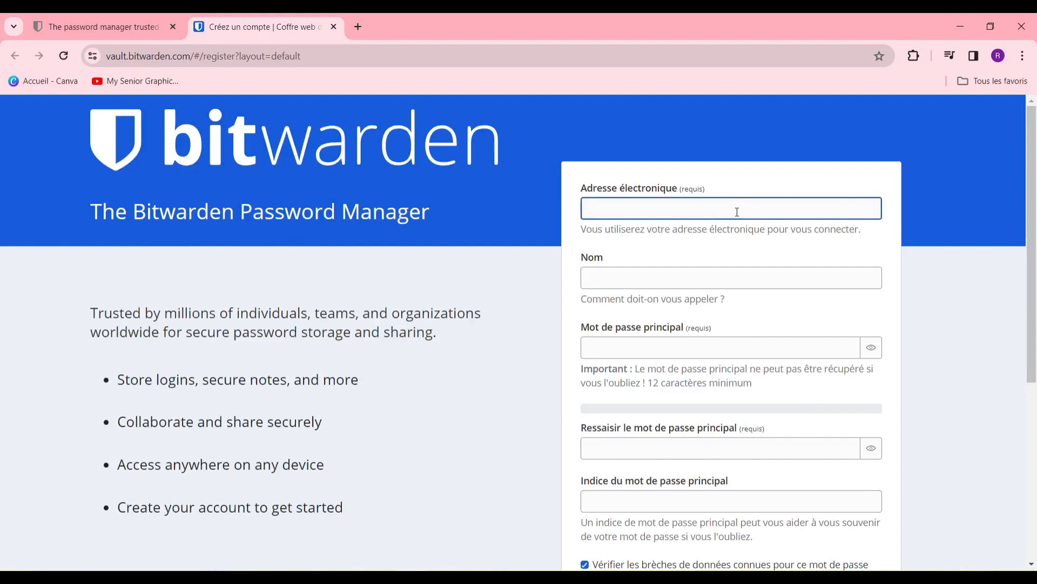
pyautogui.hotkey('ctrl', 'v')
pyautogui.click(724, 278)
pyautogui.write('j')
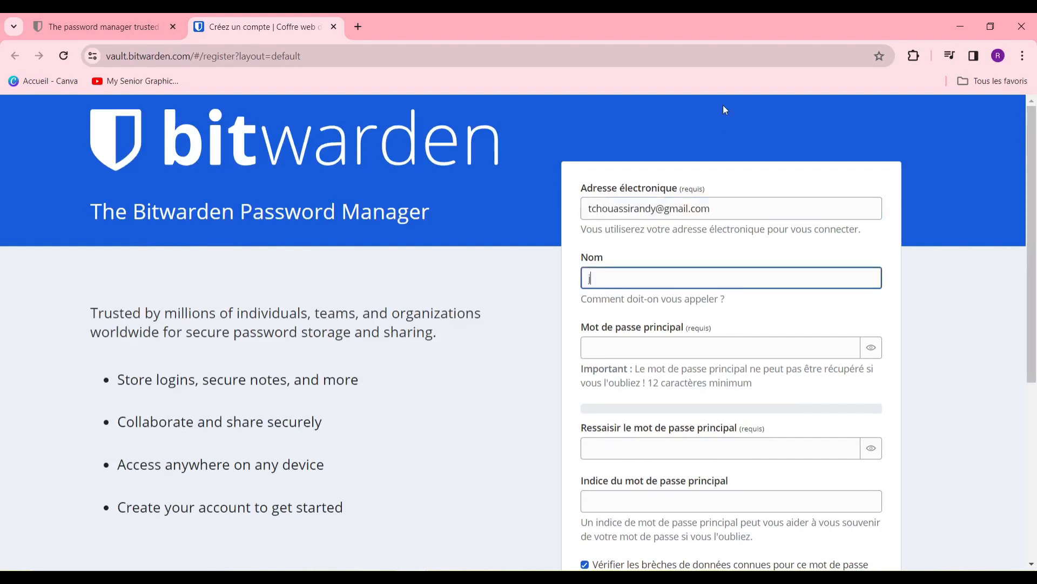
pyautogui.write('ane do')
pyautogui.click(773, 350)
pyautogui.click(807, 402)
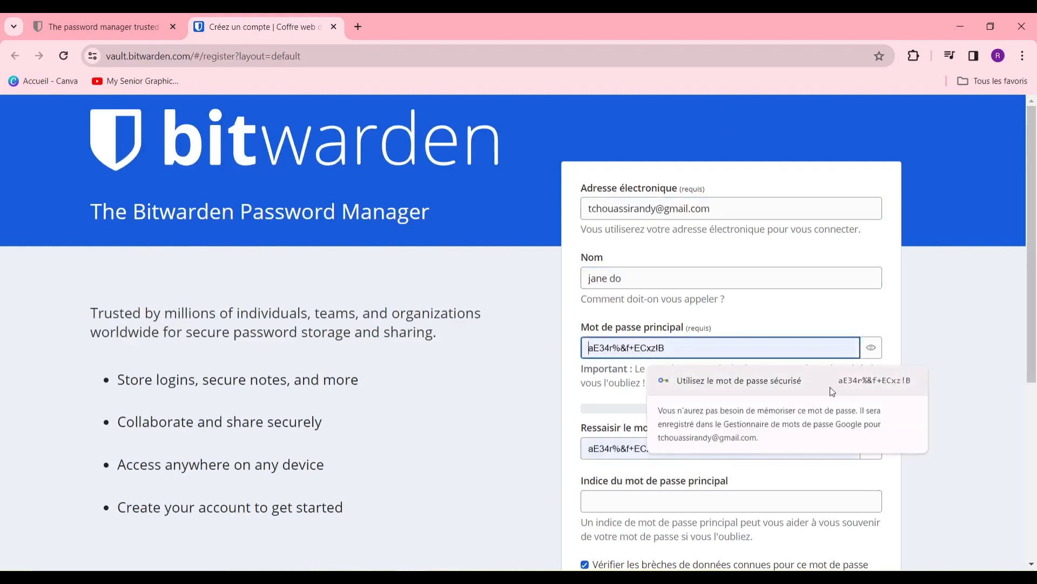
# Step: Add a master password hint, accept the terms, and create the account
pyautogui.scroll(-5, 738, 402)
pyautogui.click(697, 235)
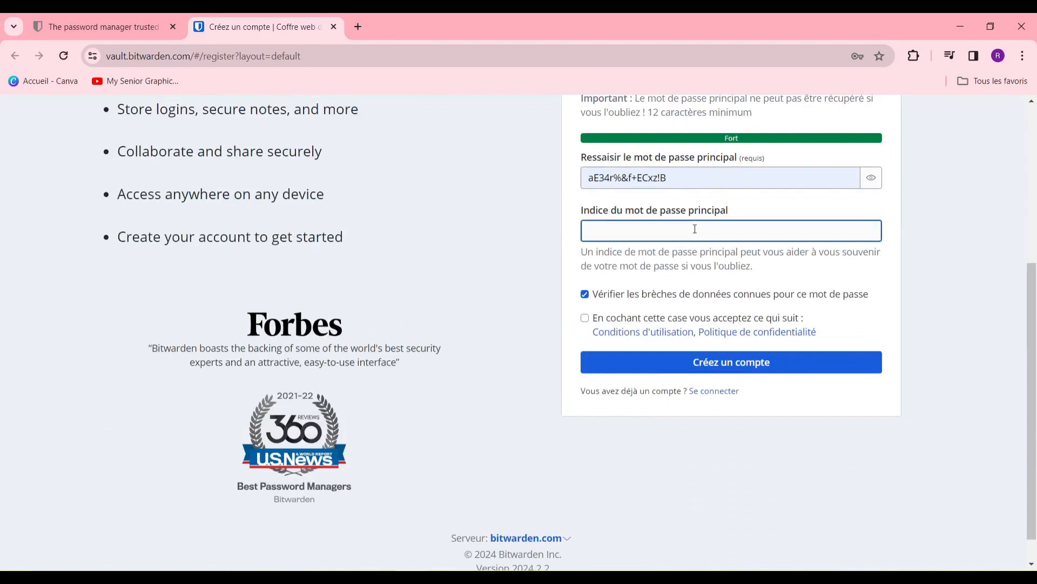
pyautogui.write('bizarre')
pyautogui.click(584, 319)
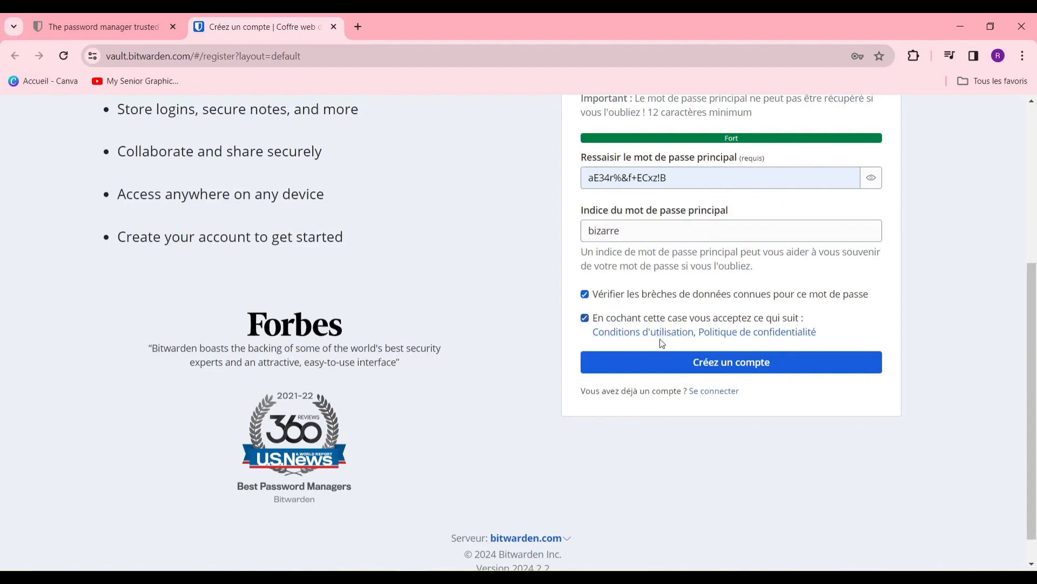
pyautogui.scroll(2, 592, 257)
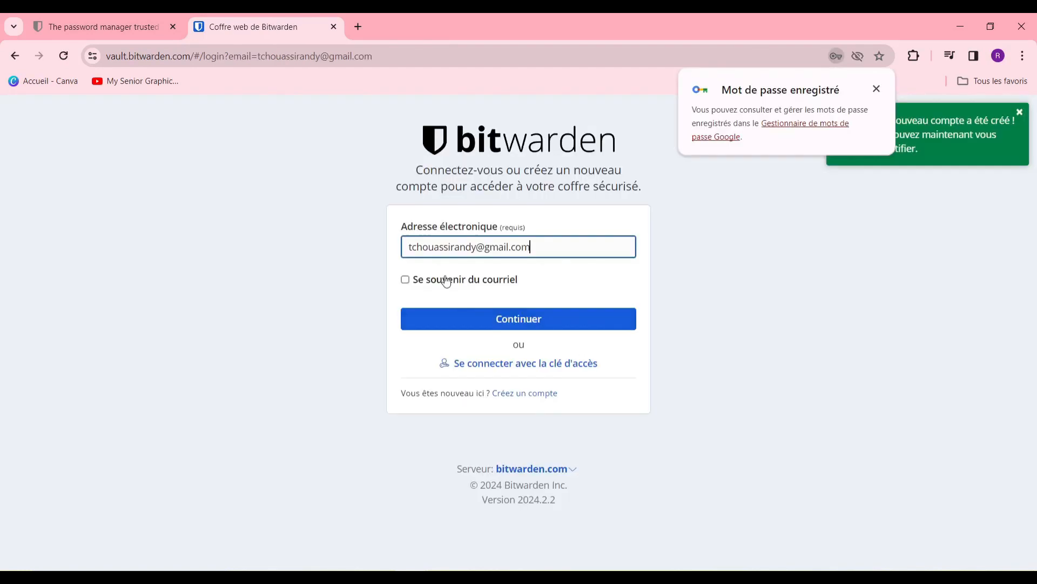
pyautogui.click(429, 283)
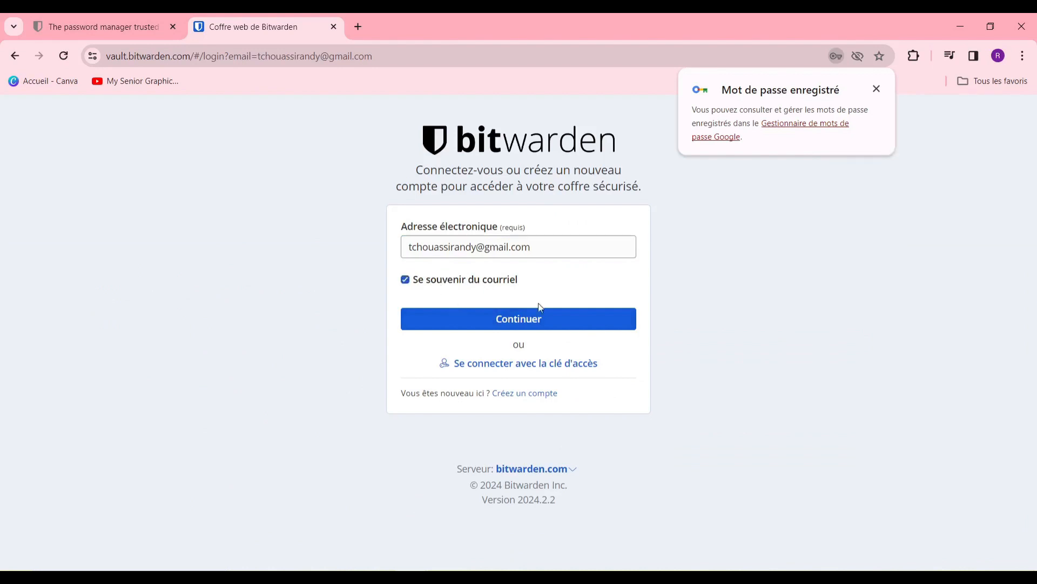
# Step: Log in with the master password and dismiss Chrome's saved-password notice
pyautogui.click(521, 324)
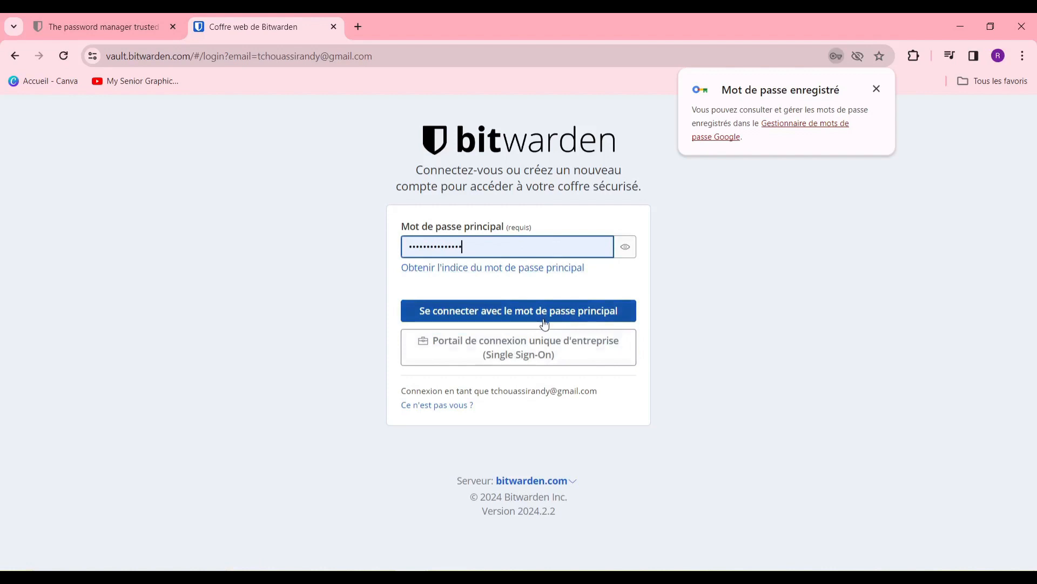
pyautogui.click(544, 324)
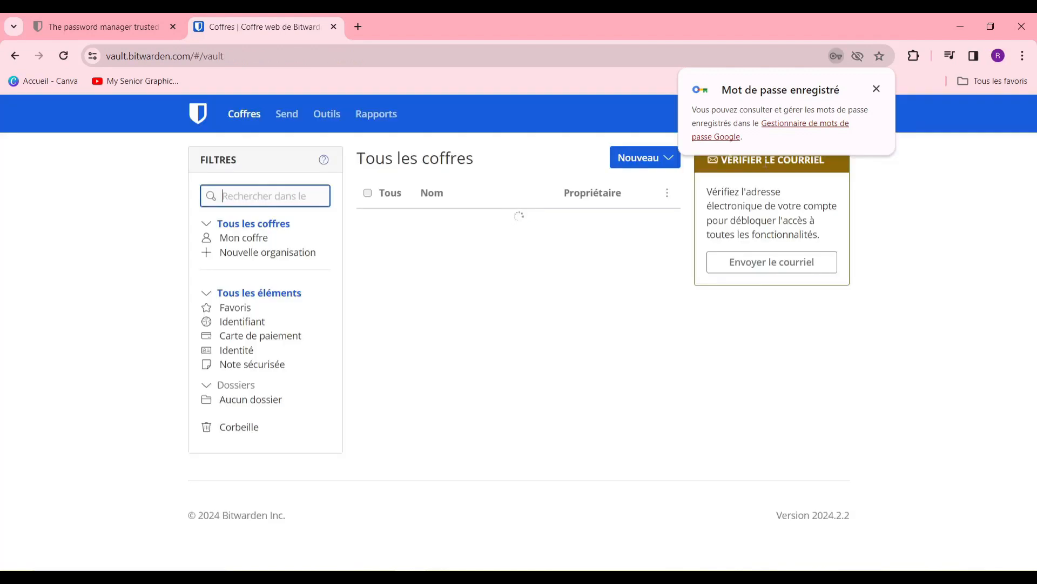
pyautogui.click(877, 88)
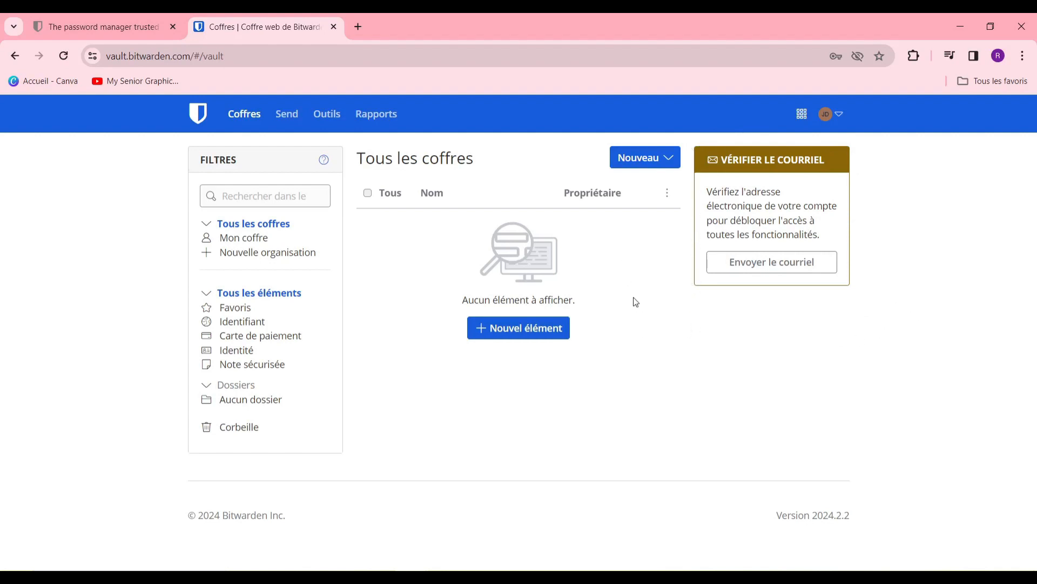
# Step: In Mon coffre, start a new Identifiant item named 'jane' with no folder
pyautogui.click(246, 238)
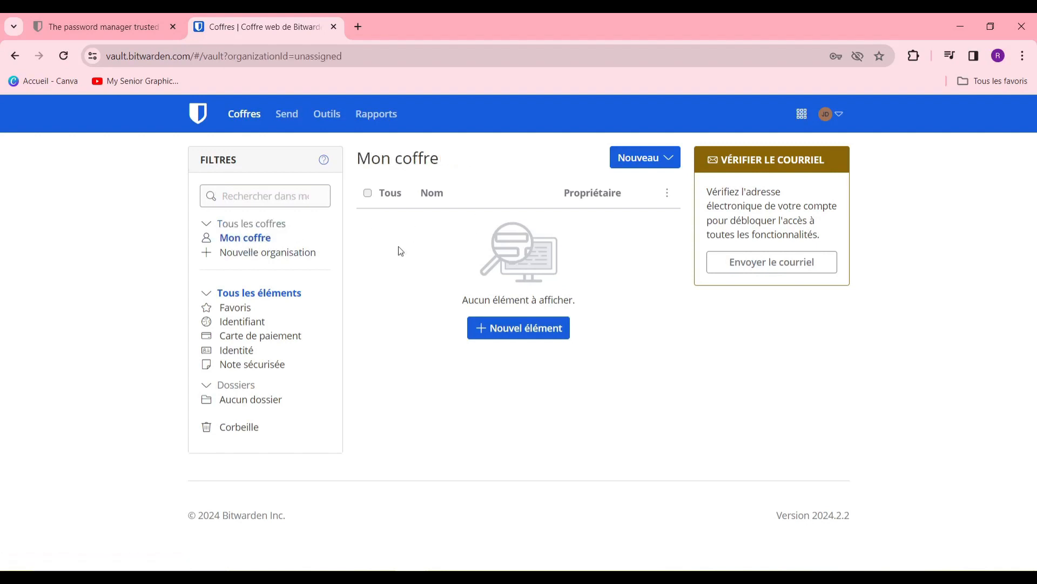
pyautogui.click(501, 335)
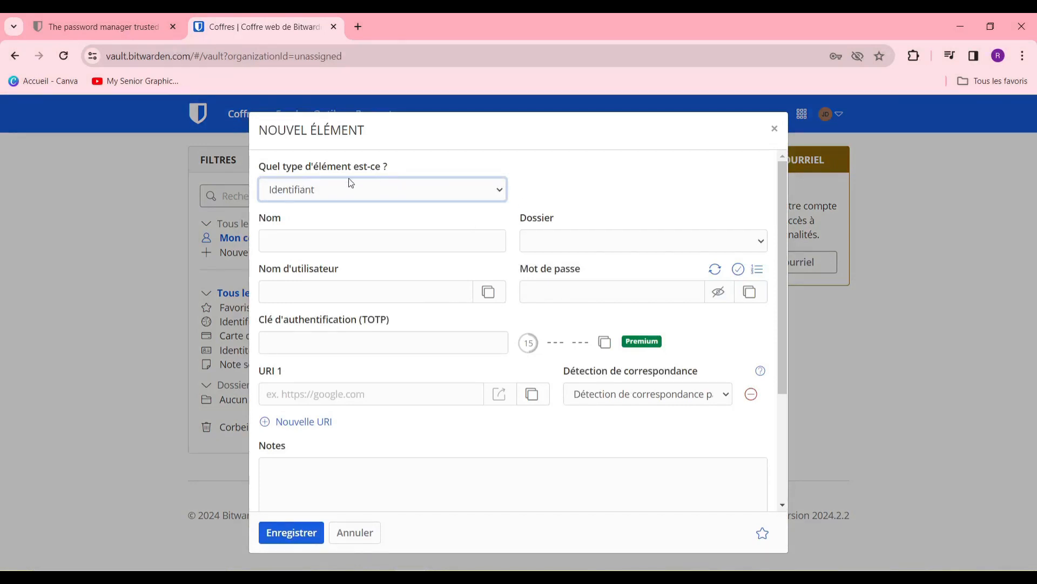
pyautogui.click(424, 193)
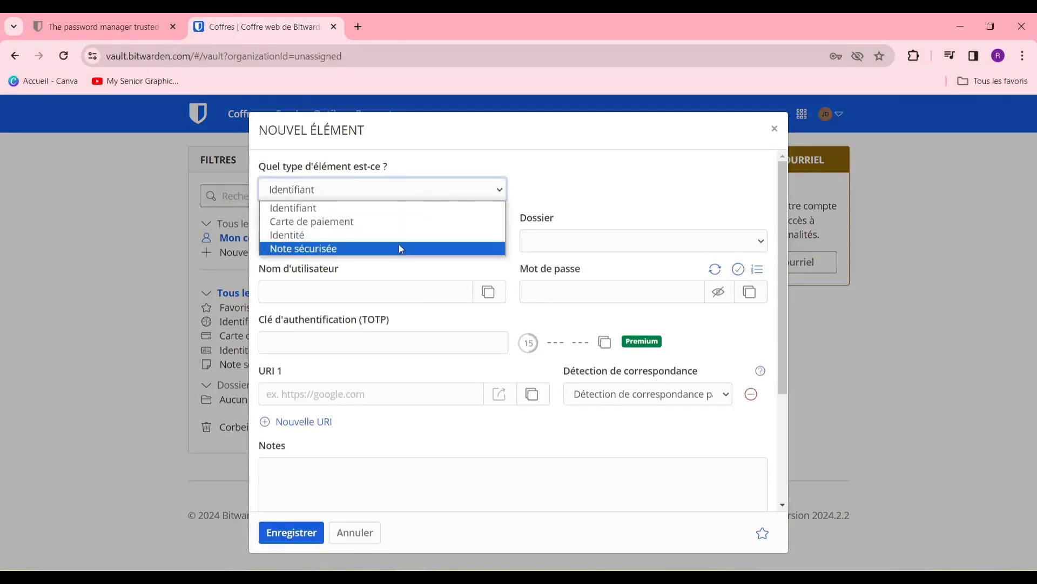
pyautogui.click(352, 209)
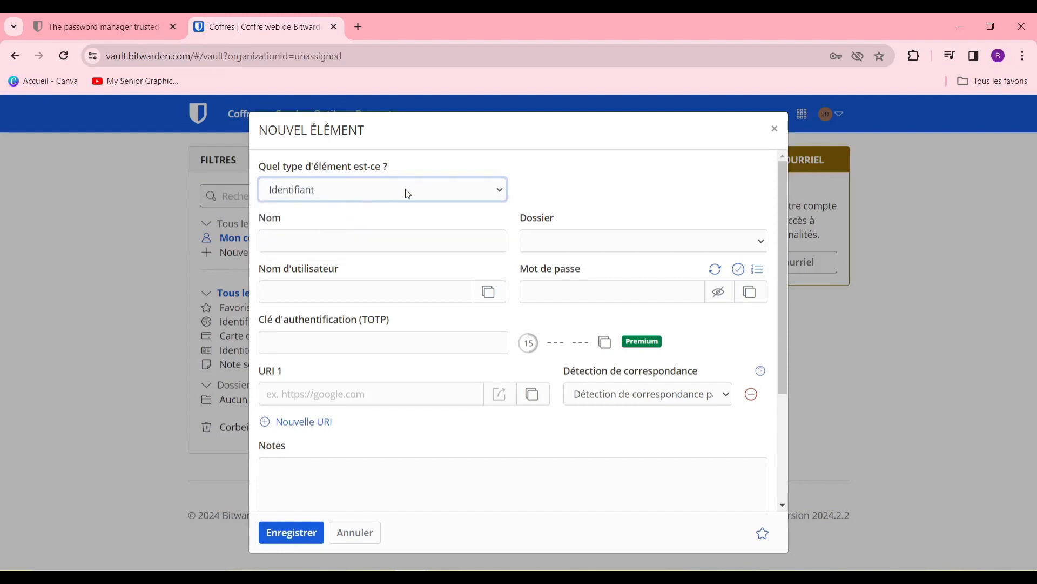
pyautogui.click(442, 243)
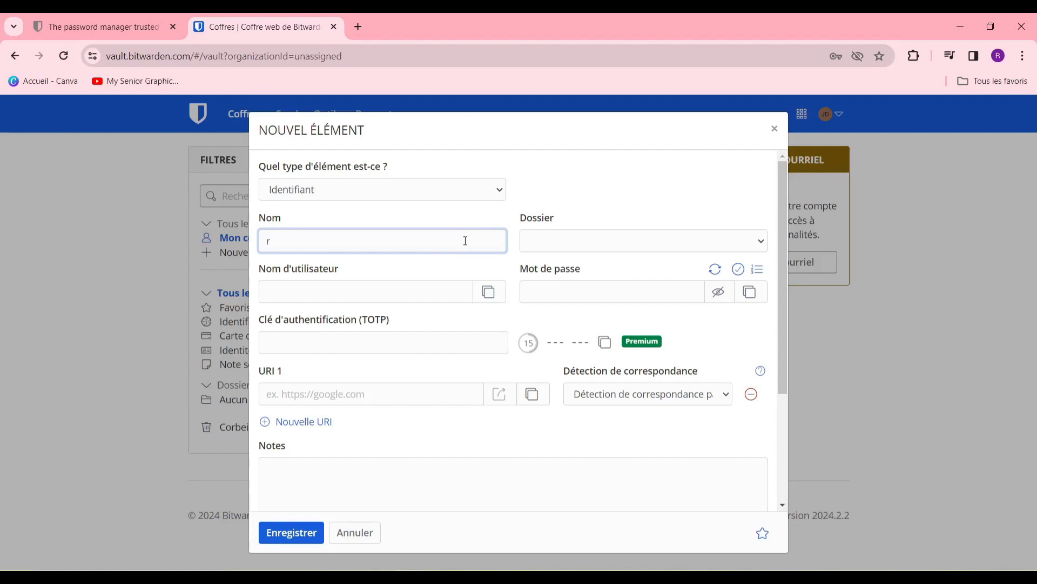
pyautogui.write('jane')
pyautogui.click(594, 244)
pyautogui.click(606, 258)
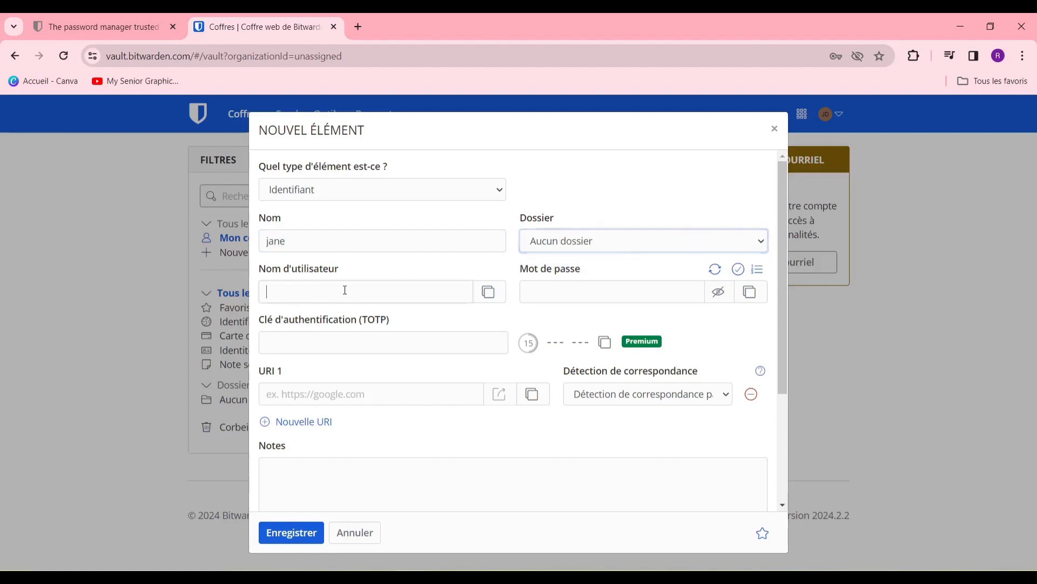
pyautogui.click(417, 294)
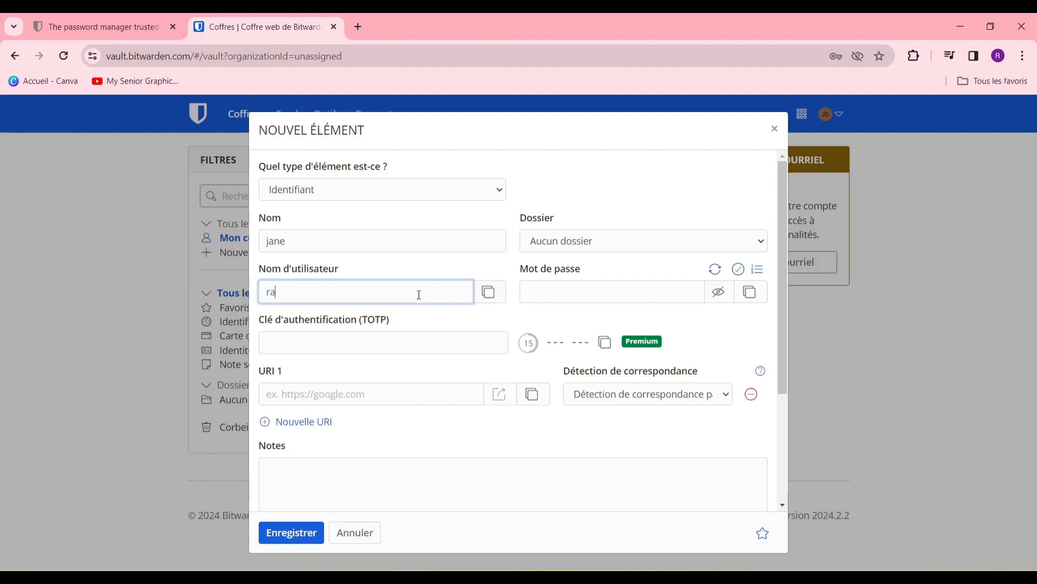
# Step: Enter the login's username, password and TOTP authenticator key
pyautogui.click(639, 291)
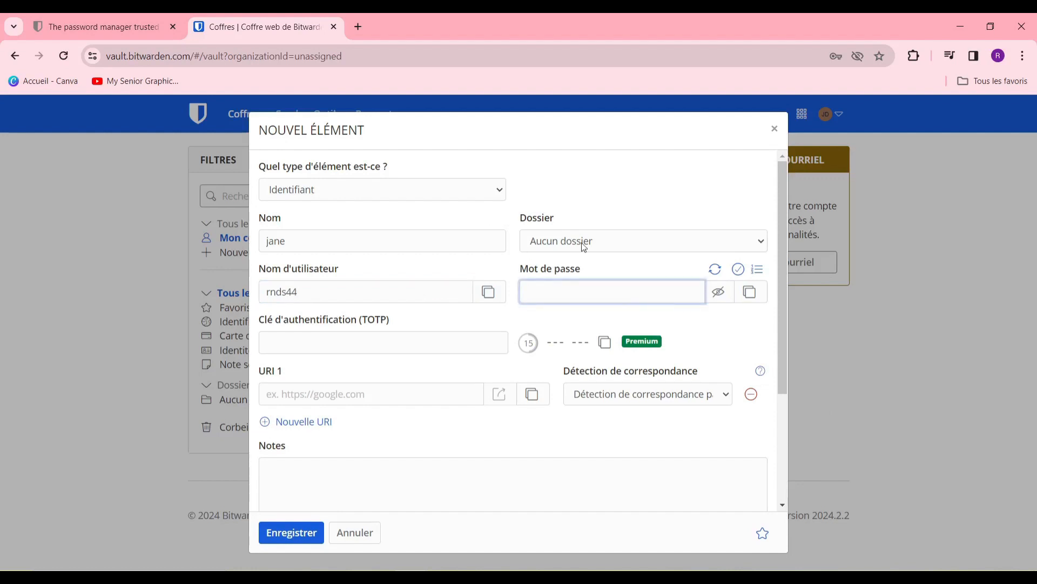
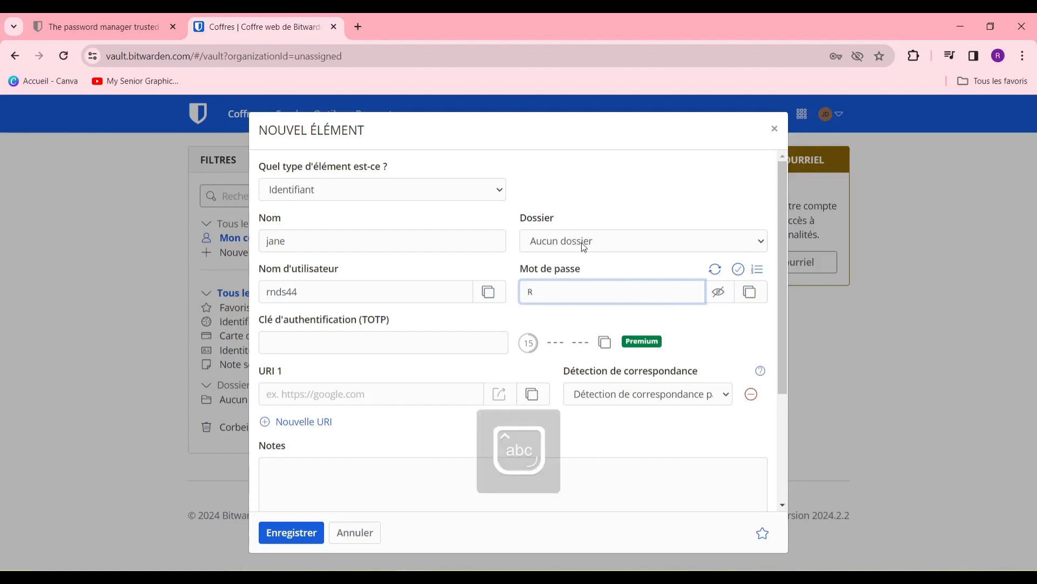
pyautogui.click(412, 336)
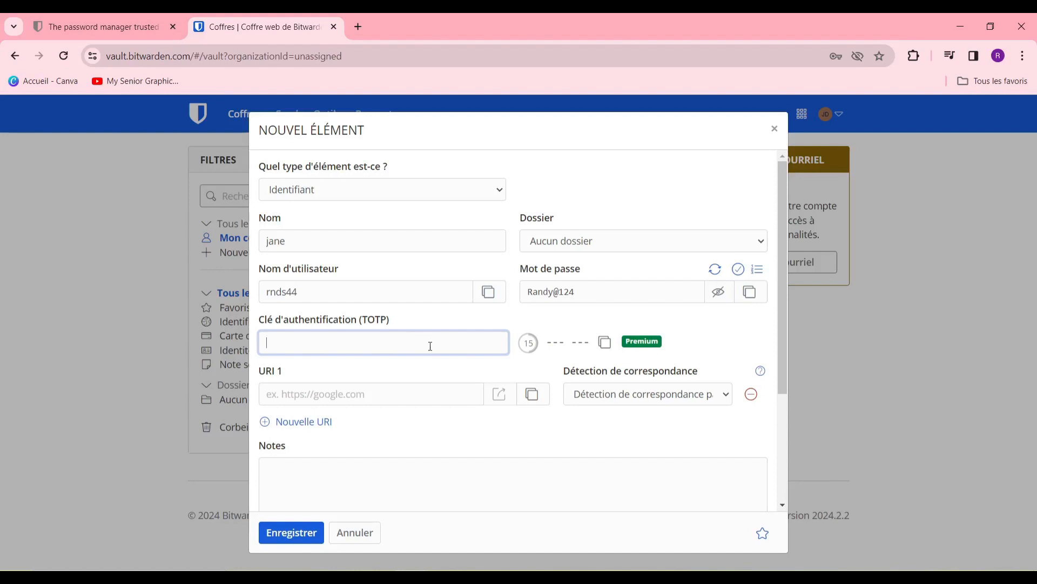
# Step: Set the login's URI 1 to facebook.com
pyautogui.scroll(-2, 490, 399)
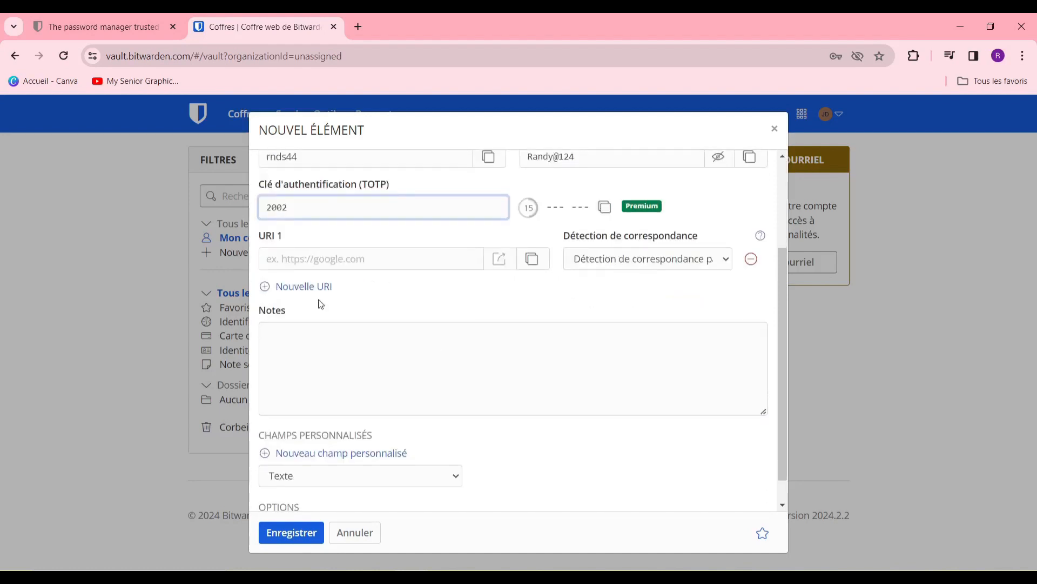
pyautogui.click(358, 264)
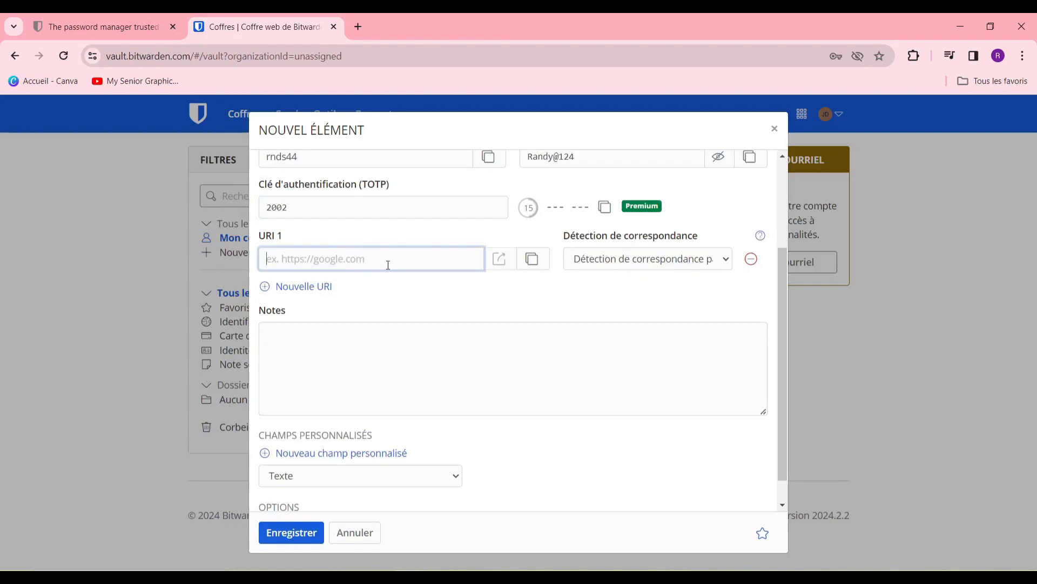
pyautogui.scroll(2, 387, 264)
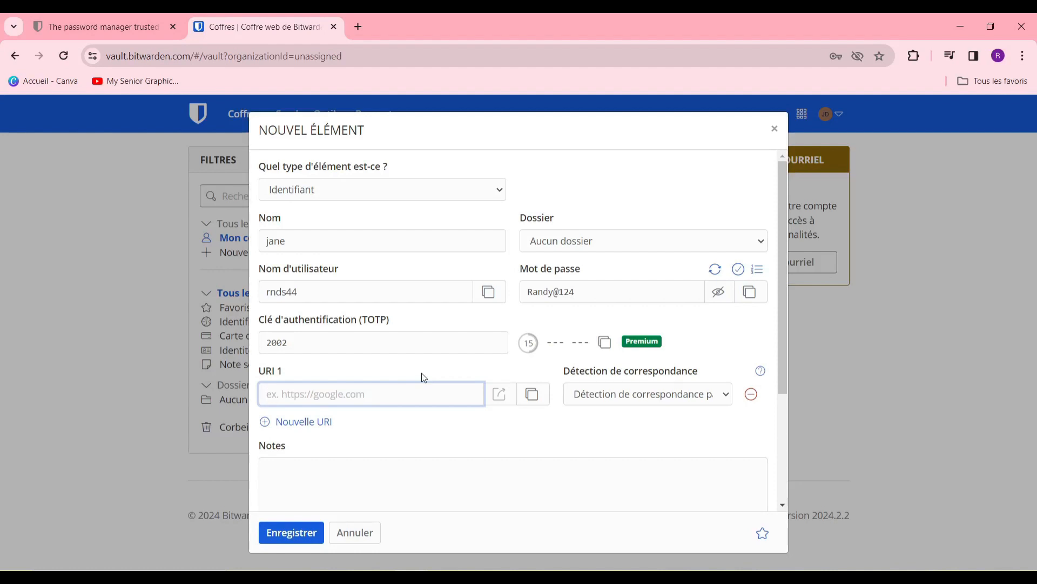
pyautogui.write('facebook.com')
# Step: Review the Notes and Champs personnalisés sections, adding a custom field
pyautogui.scroll(-2, 550, 415)
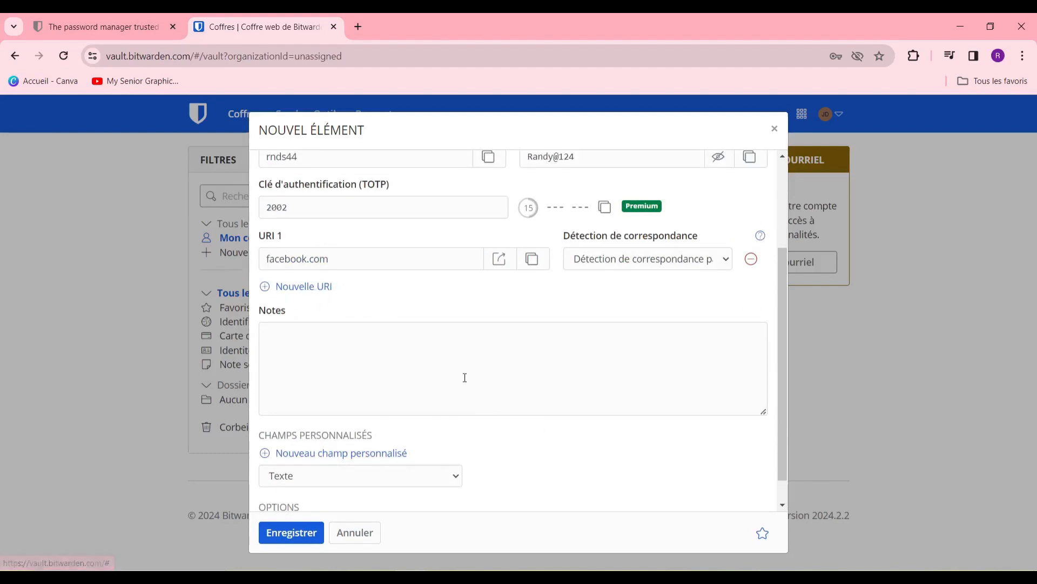
pyautogui.click(461, 355)
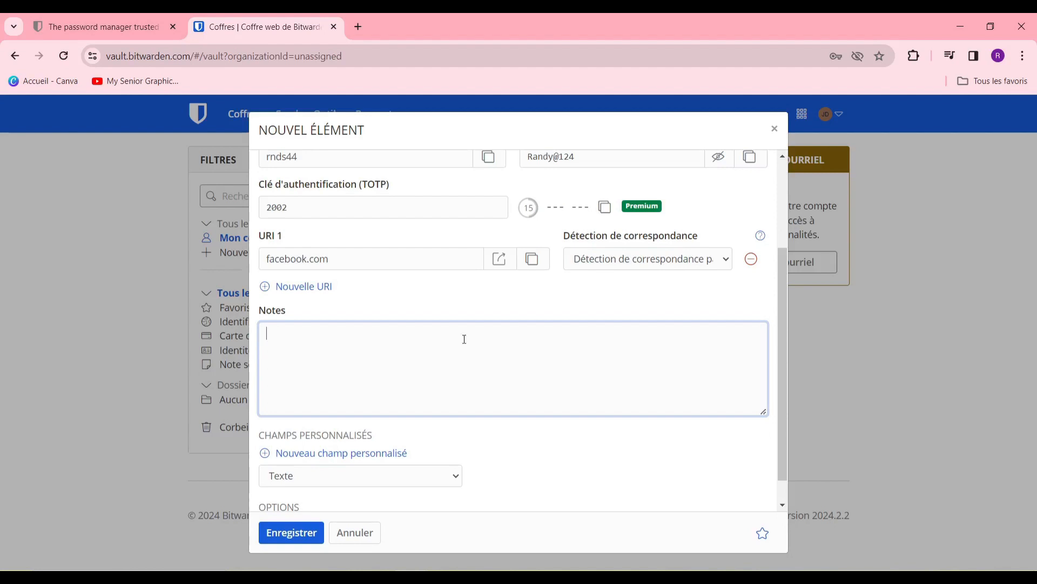
pyautogui.scroll(-1, 452, 365)
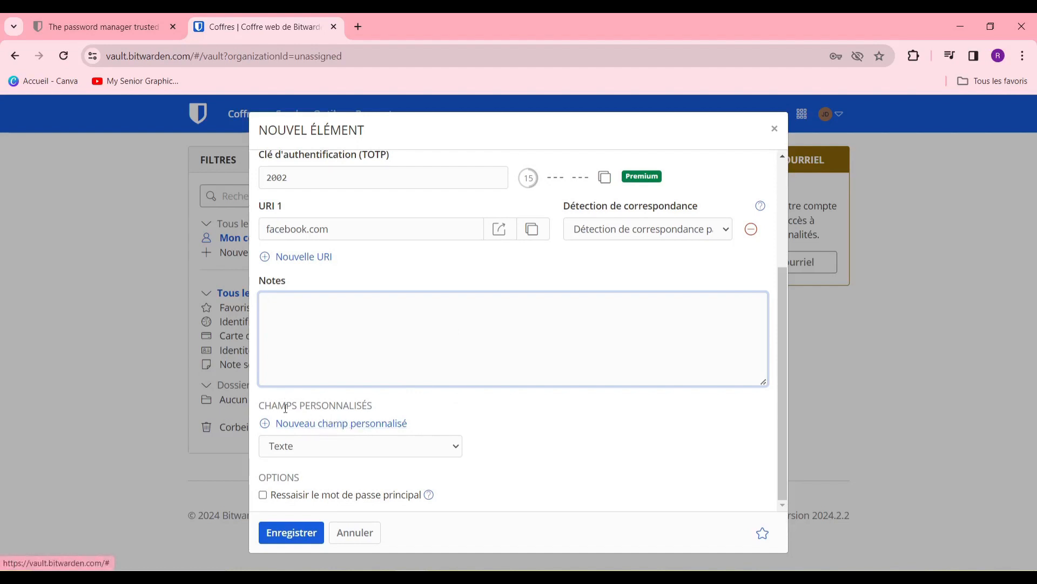
pyautogui.click(296, 423)
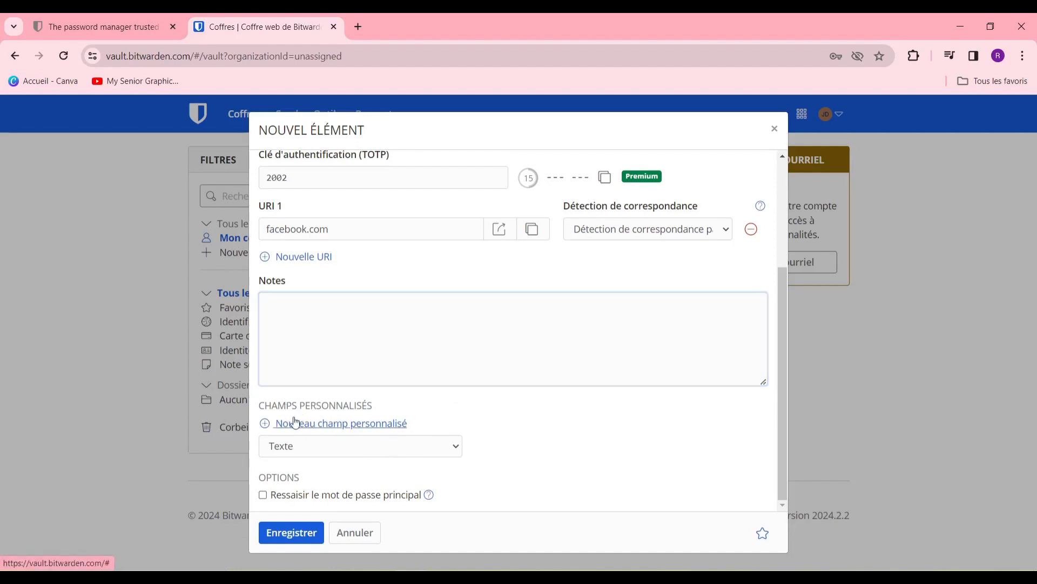
pyautogui.click(295, 423)
pyautogui.scroll(-1, 411, 435)
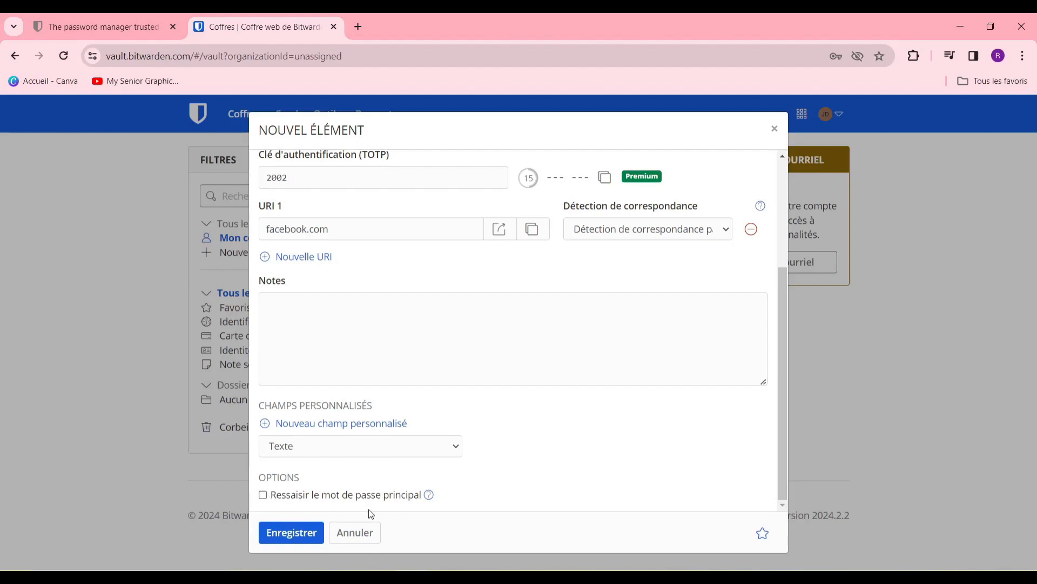
pyautogui.scroll(3, 402, 500)
pyautogui.scroll(-3, 512, 465)
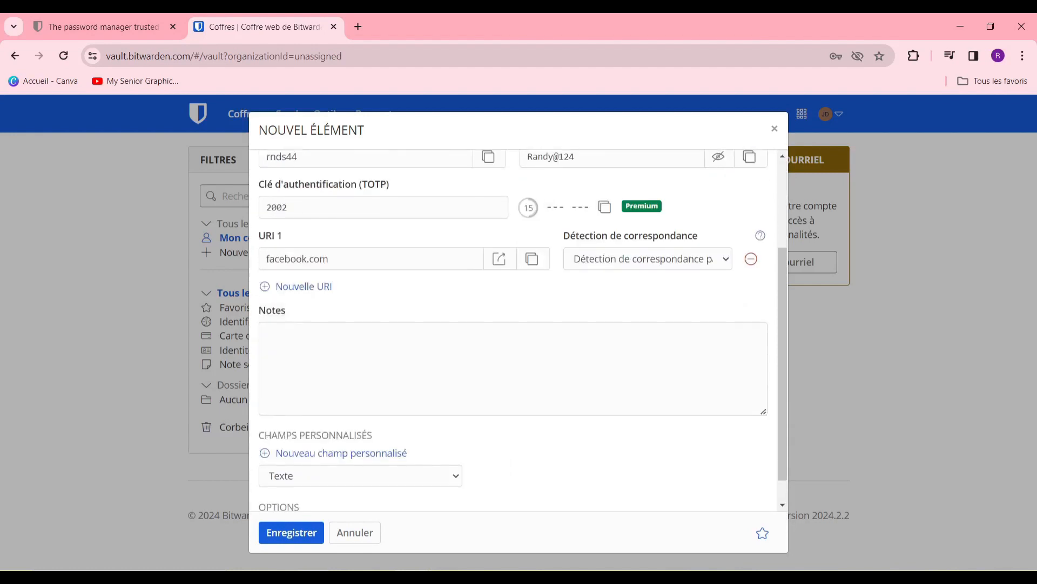
# Step: Save the jane login, then reopen it to check it and close it
pyautogui.click(297, 542)
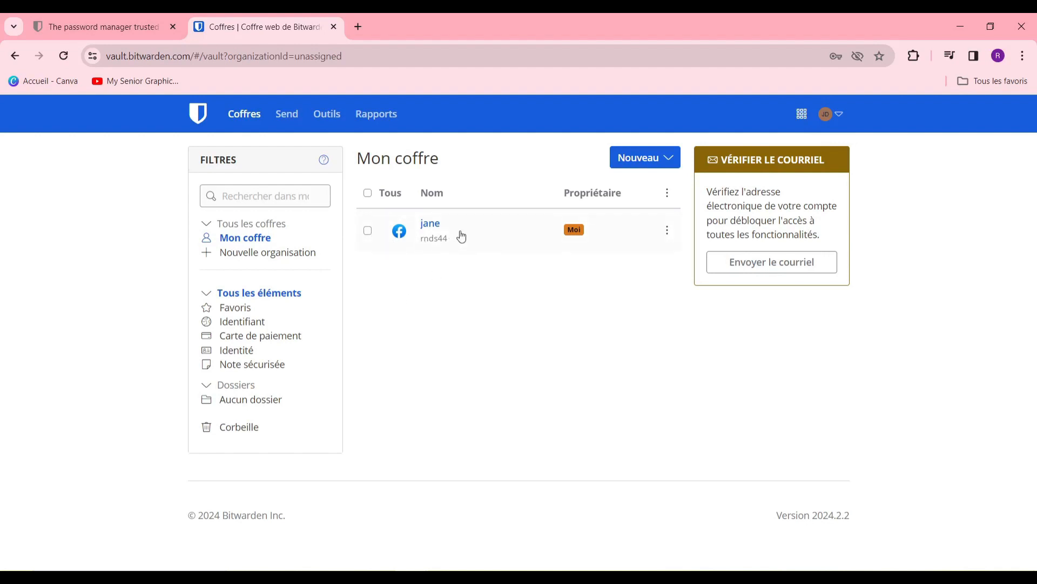
pyautogui.click(432, 224)
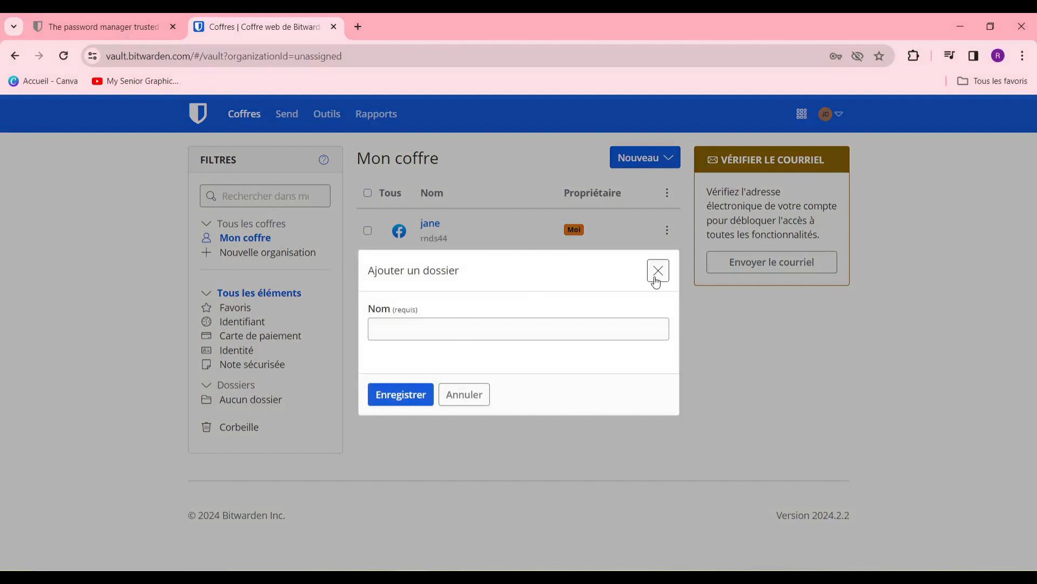
pyautogui.click(656, 280)
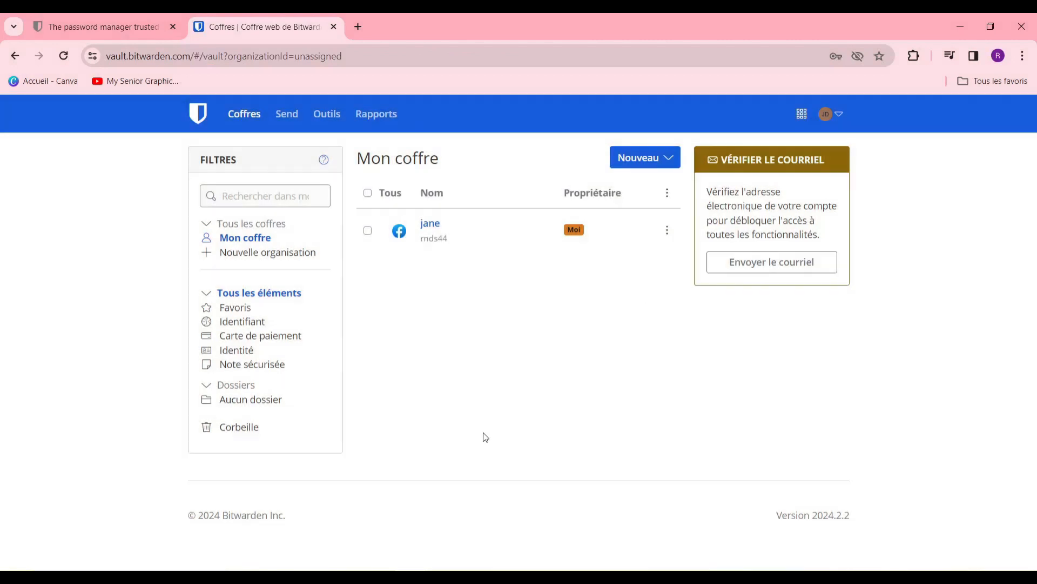
# Step: Create the folder 'doisier des reseau sociaux' and reopen the jane login
pyautogui.click(667, 161)
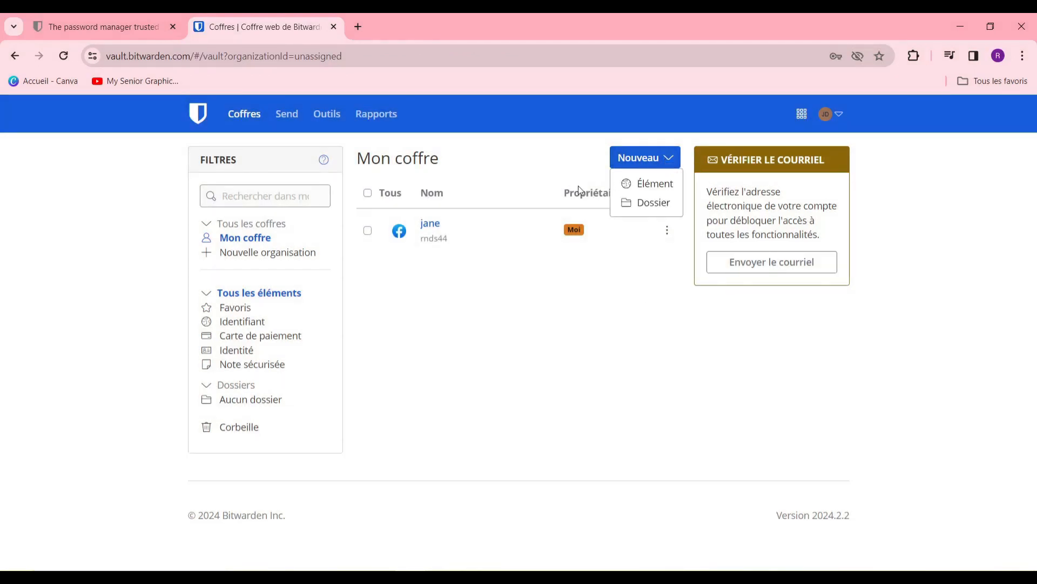
pyautogui.click(654, 203)
pyautogui.click(436, 323)
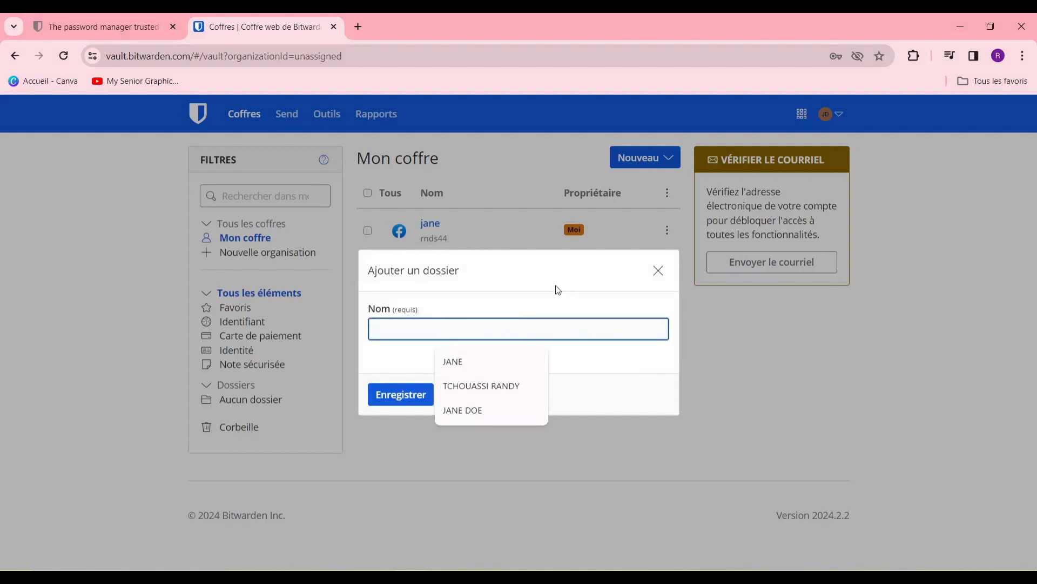
pyautogui.write('doi')
pyautogui.write('ss')
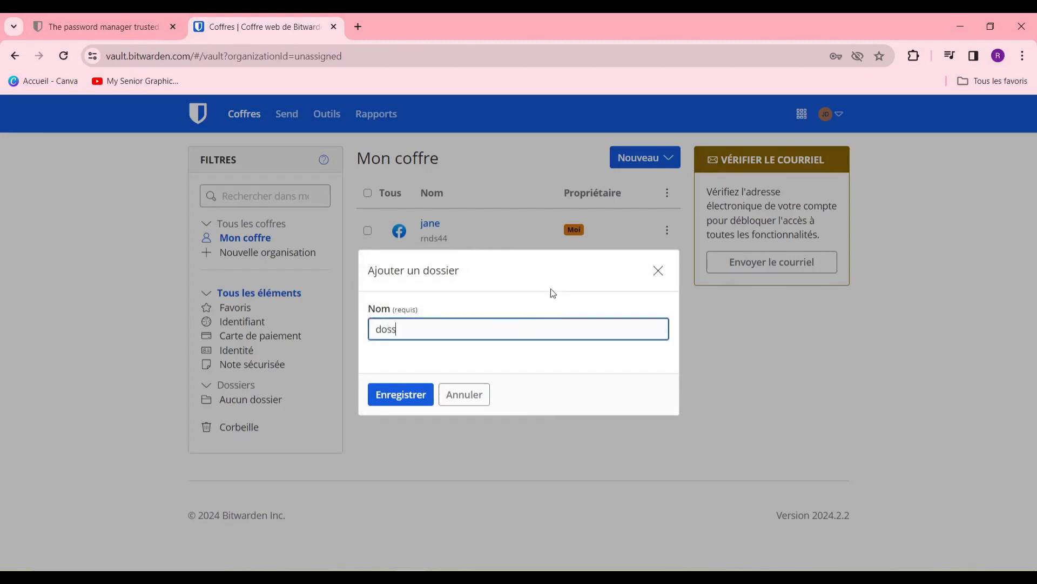
pyautogui.write('ier des reseau sociaux')
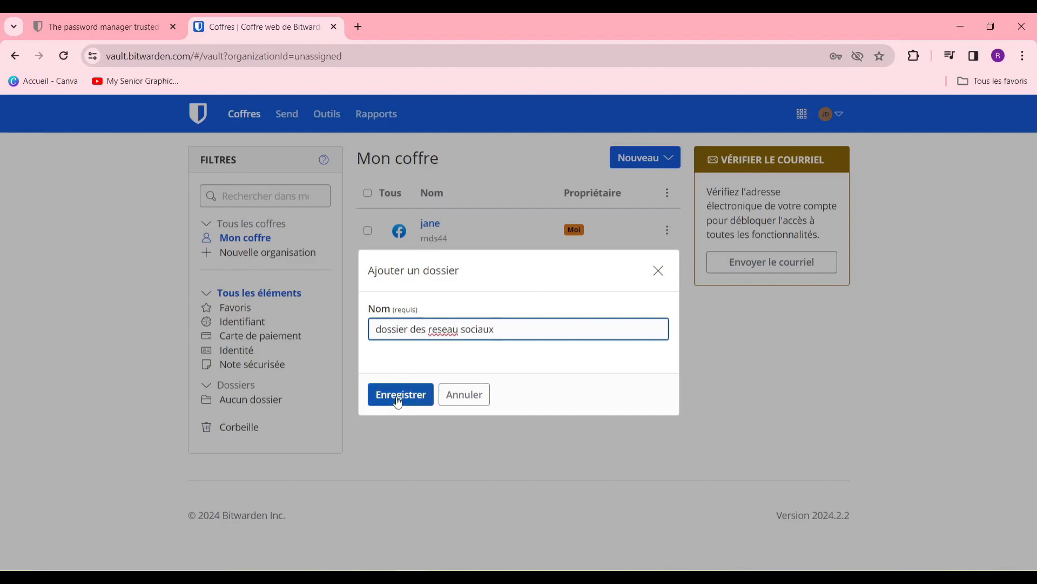
pyautogui.click(398, 400)
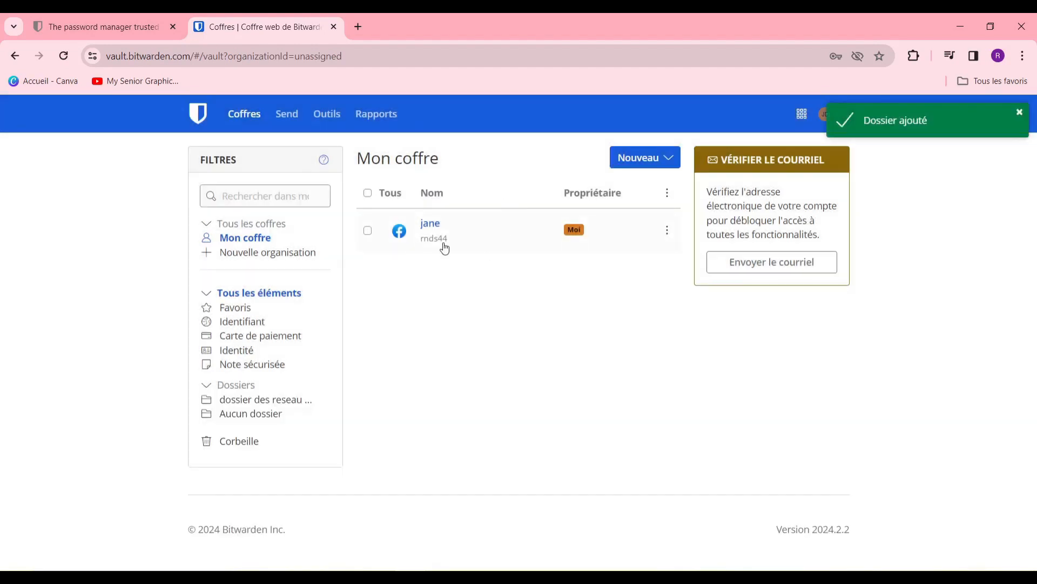
pyautogui.doubleClick(445, 248)
# Step: Move the jane login into the dossier des reseau sociaux folder and save it
pyautogui.click(431, 223)
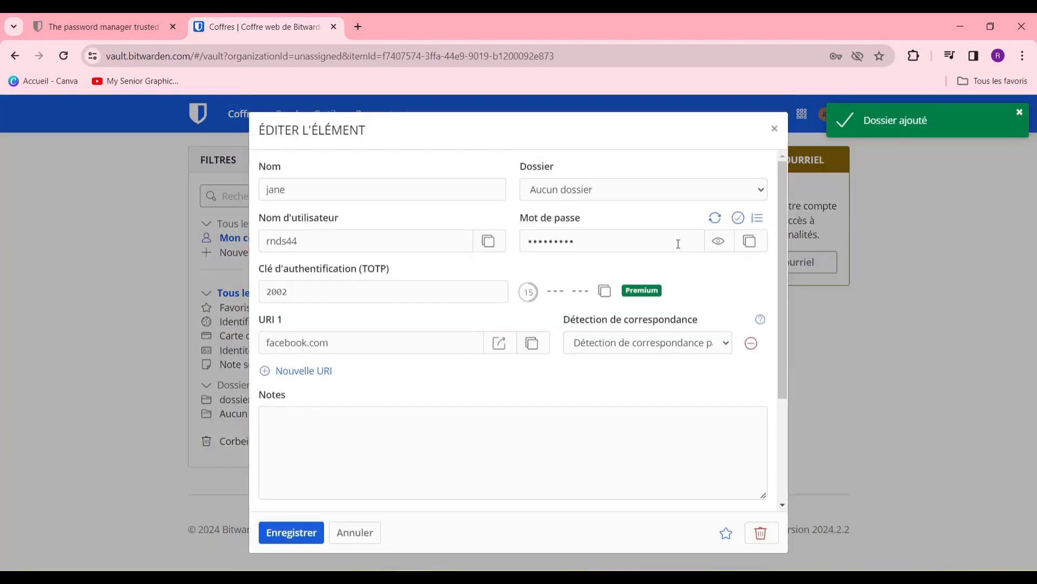
pyautogui.scroll(-3, 416, 302)
pyautogui.scroll(1, 440, 311)
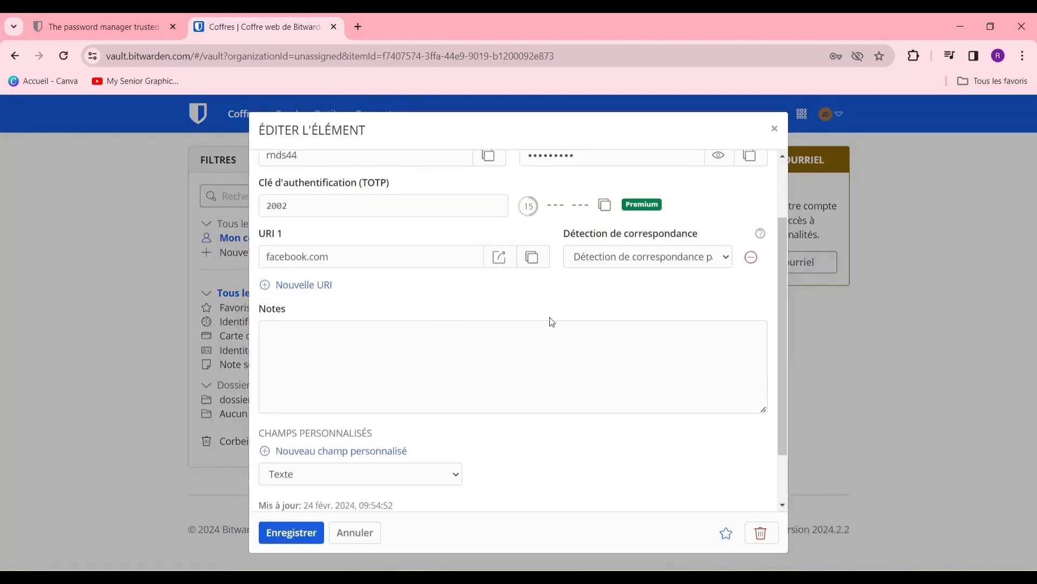
pyautogui.scroll(-1, 551, 324)
pyautogui.scroll(3, 562, 379)
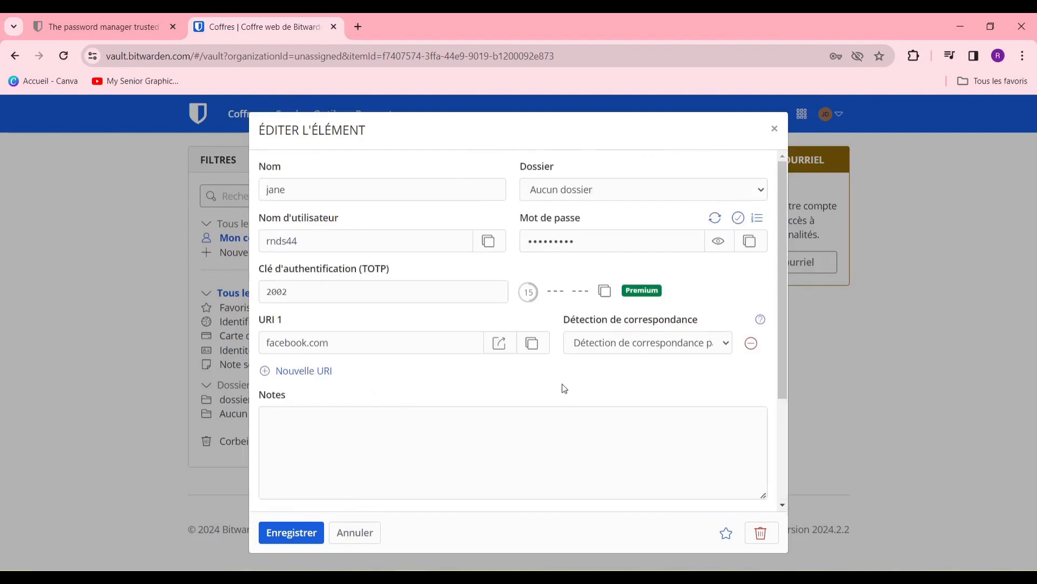
pyautogui.click(731, 200)
pyautogui.click(651, 209)
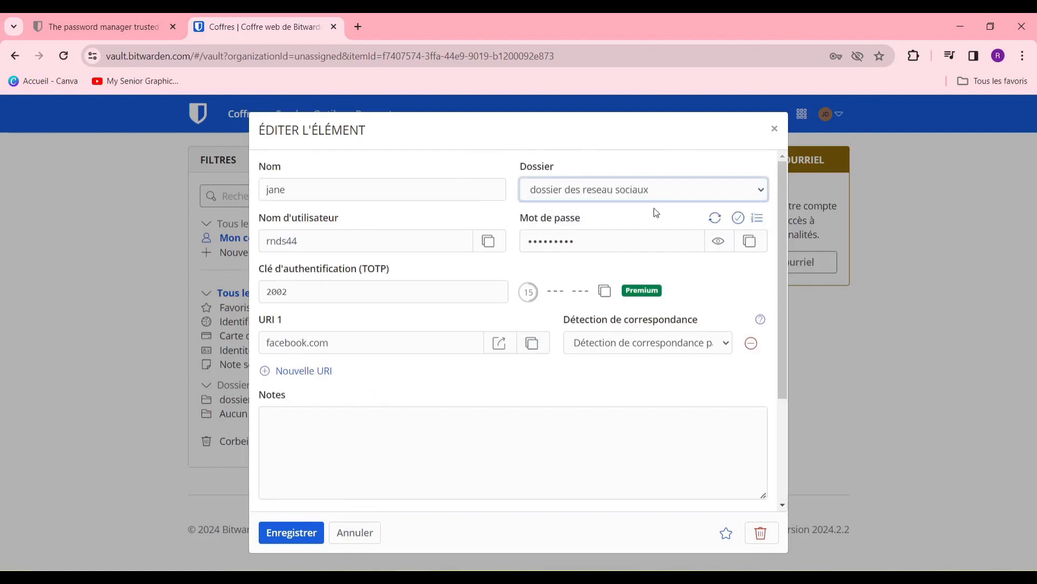
pyautogui.scroll(-3, 600, 316)
pyautogui.click(282, 531)
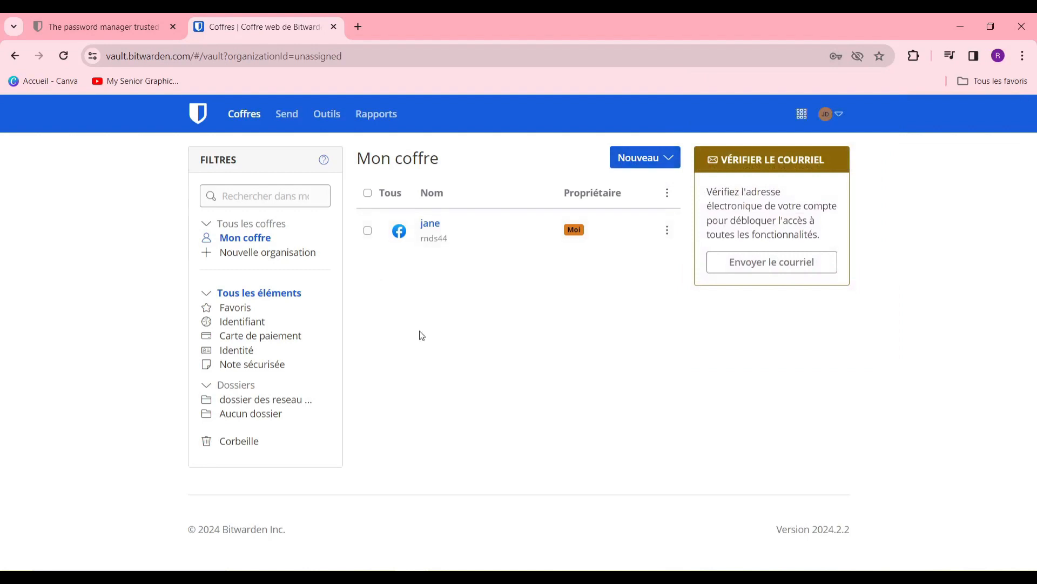
# Step: Start a new Carte de paiement item, using the suggested name
pyautogui.click(655, 162)
pyautogui.click(650, 186)
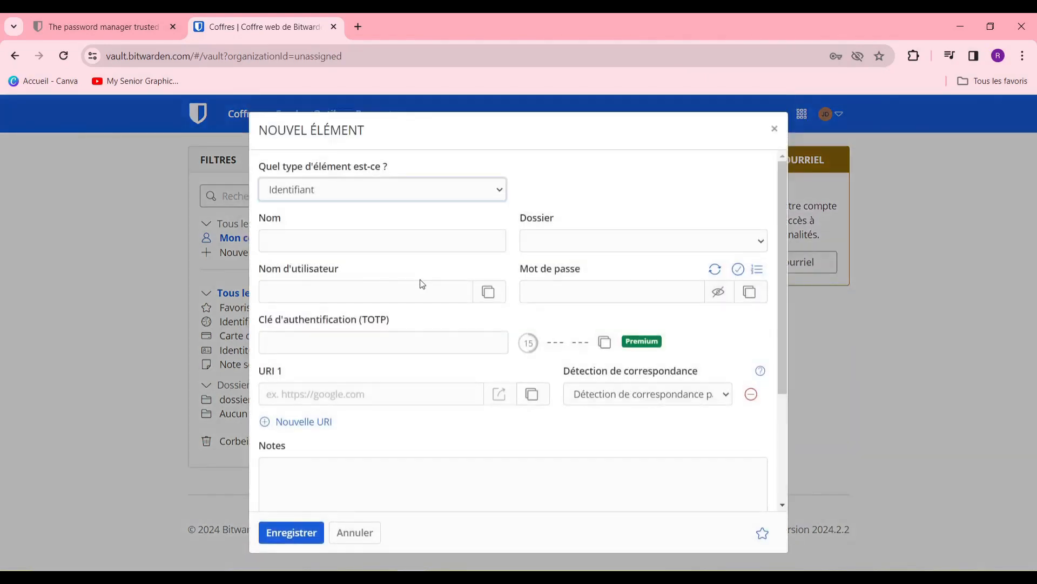
pyautogui.click(374, 201)
pyautogui.click(394, 221)
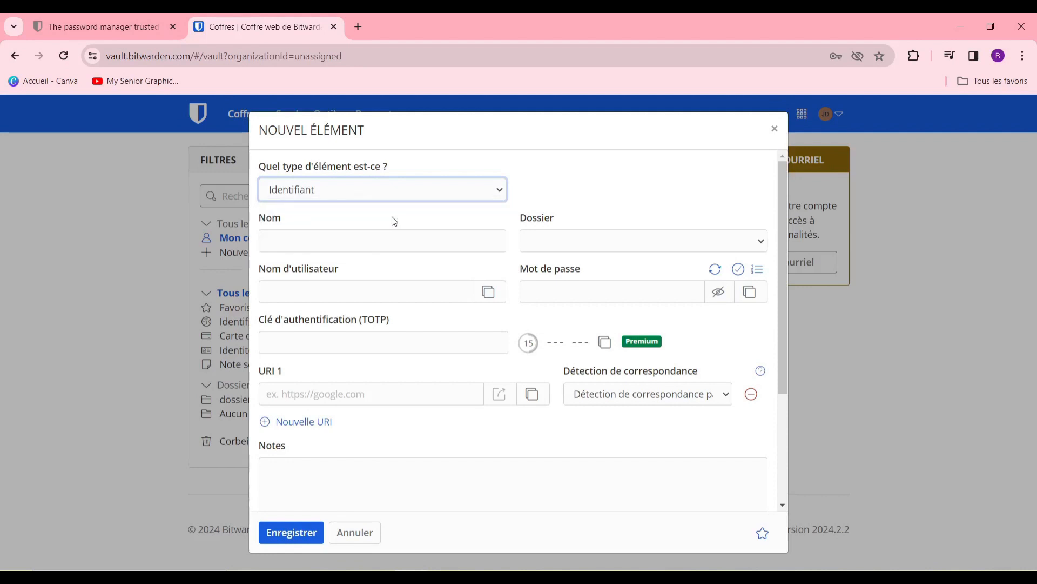
pyautogui.click(407, 242)
pyautogui.click(366, 272)
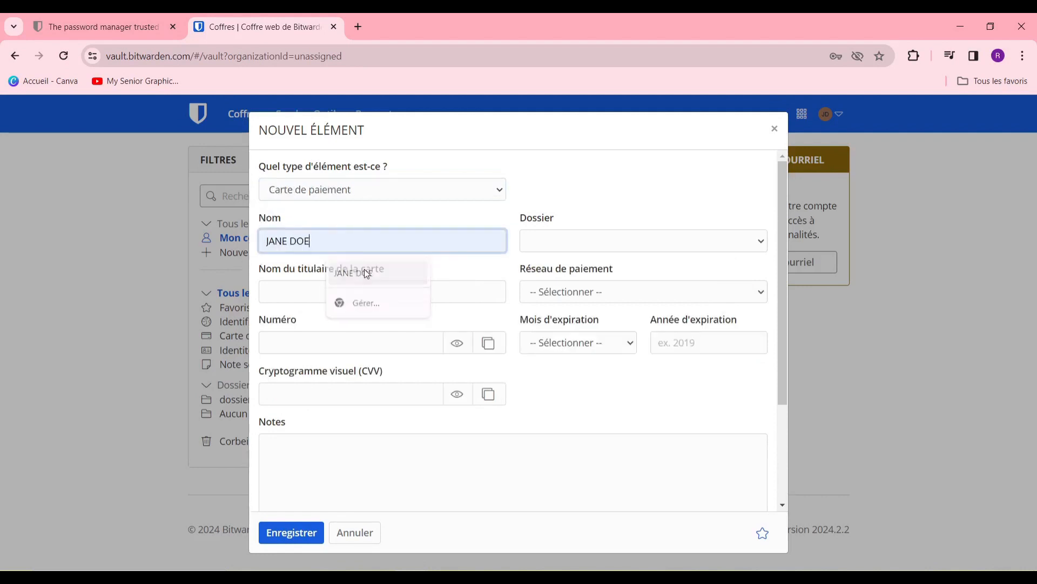
# Step: Discard the unsaved card draft and start adding a new folder
pyautogui.click(593, 242)
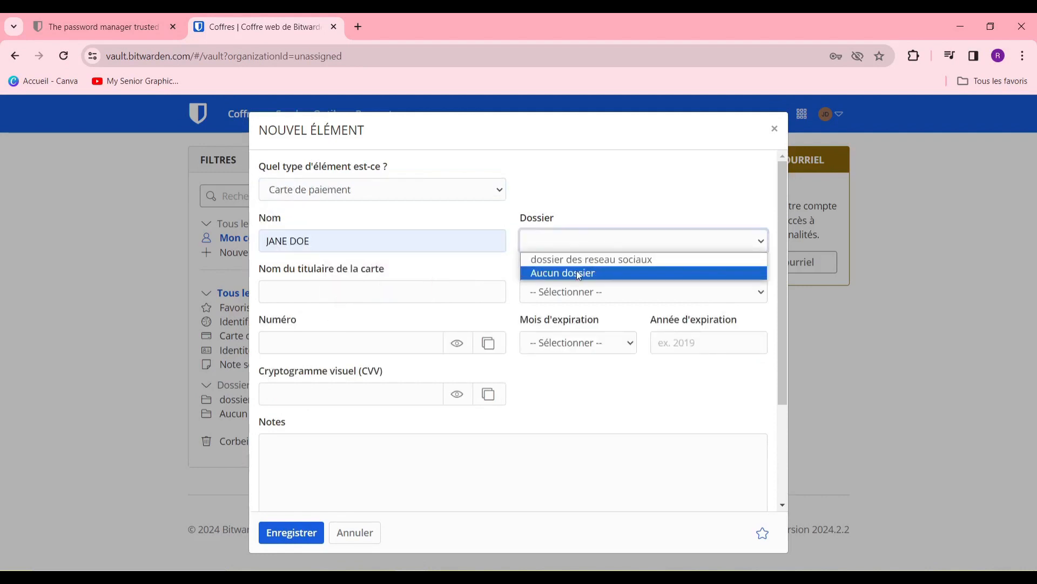
pyautogui.click(774, 130)
pyautogui.click(775, 129)
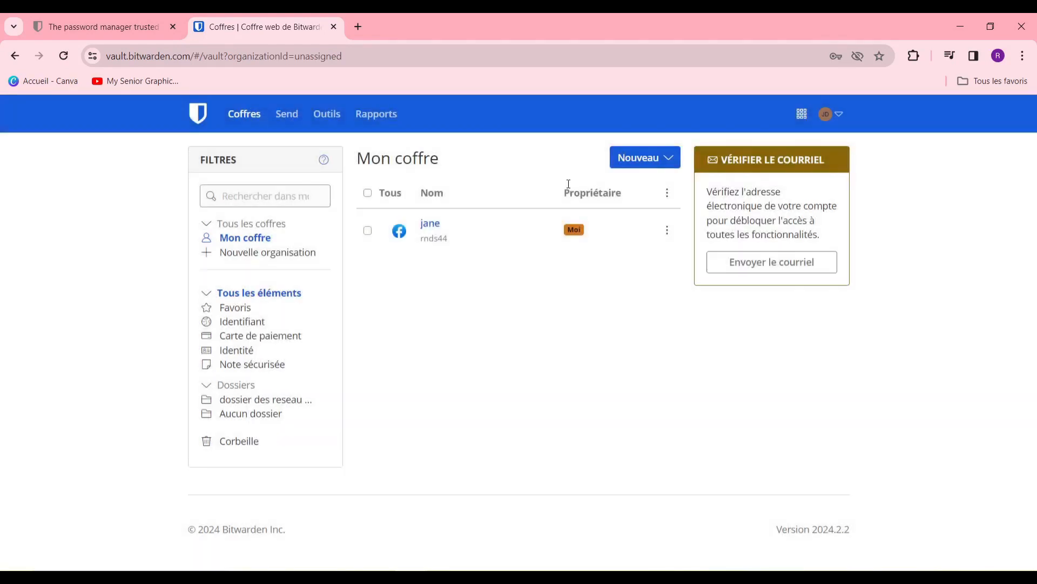
pyautogui.click(638, 157)
pyautogui.click(653, 202)
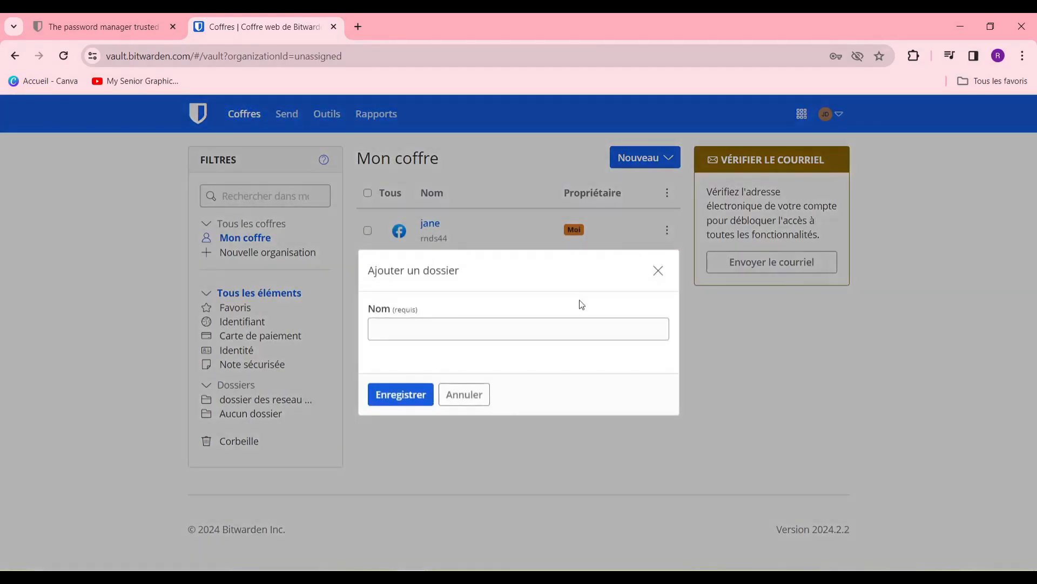
# Step: Name the new folder 'mode de paiement' and save it
pyautogui.click(561, 326)
pyautogui.write('mode')
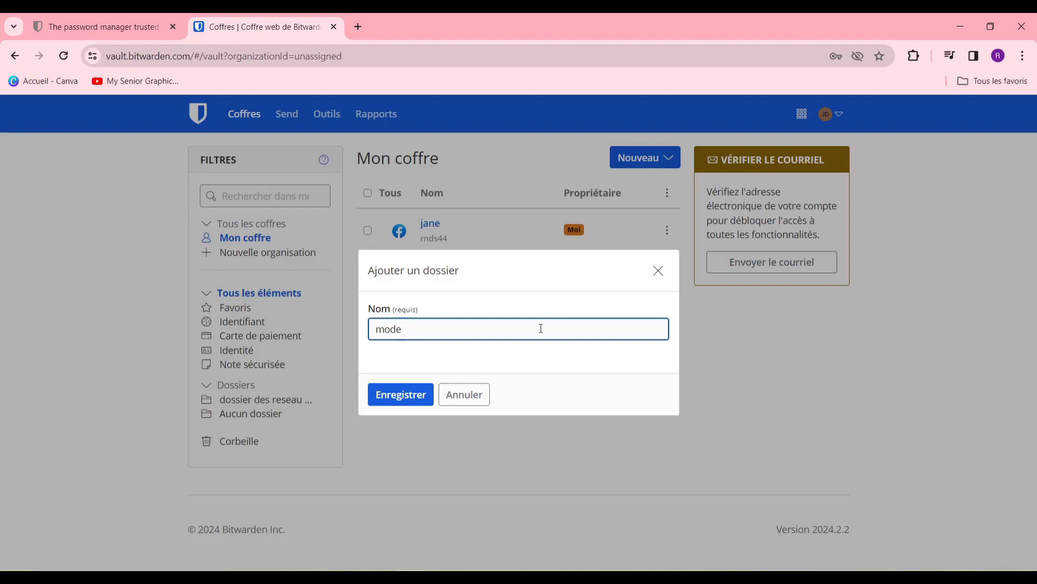
pyautogui.write('de paiement')
pyautogui.click(406, 394)
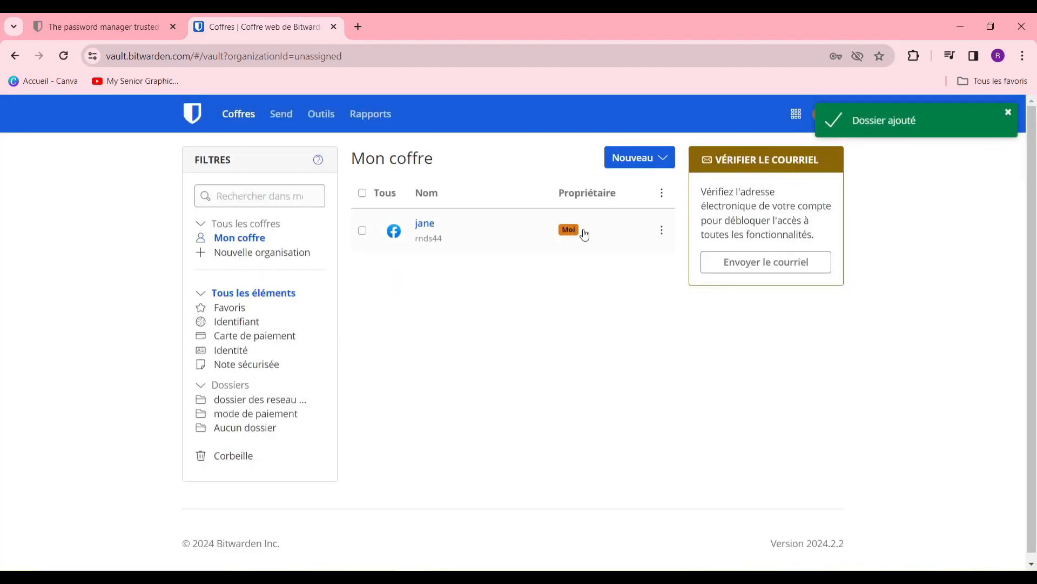
pyautogui.click(664, 166)
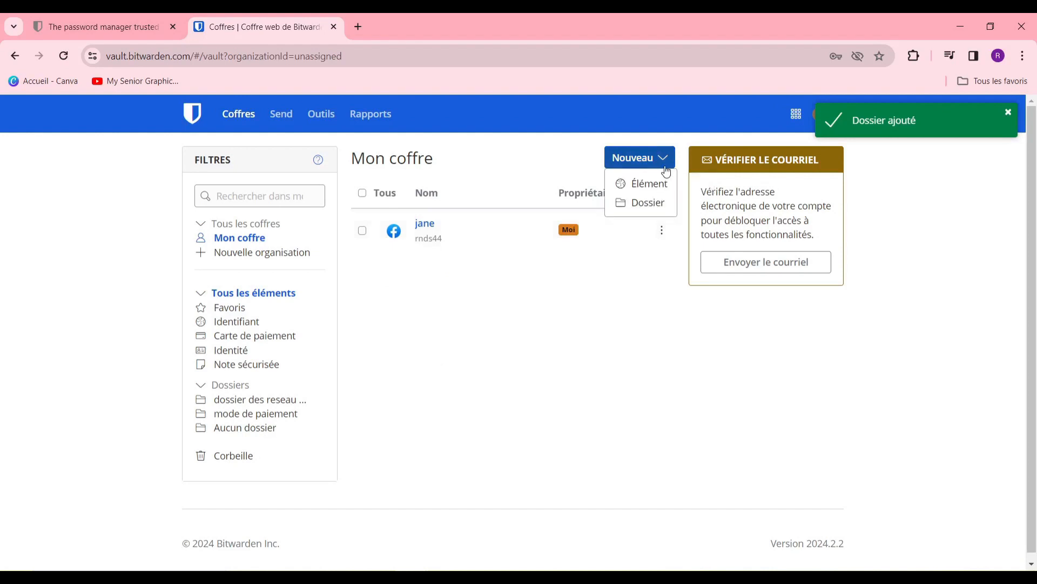
# Step: Start a new payment card item with the suggested name, filed in mode de paiement
pyautogui.click(648, 195)
pyautogui.click(373, 188)
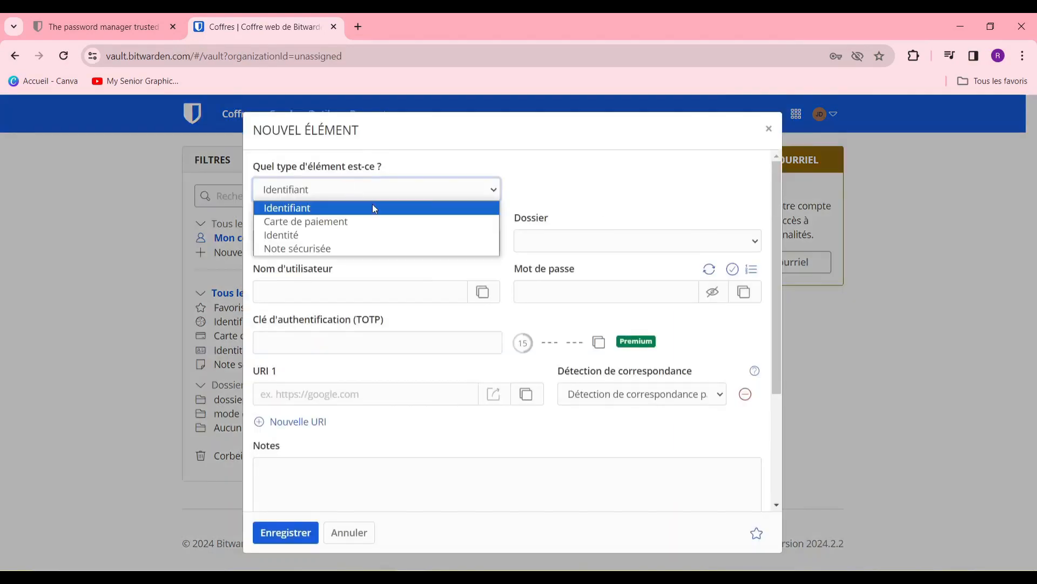
pyautogui.click(382, 224)
pyautogui.click(430, 240)
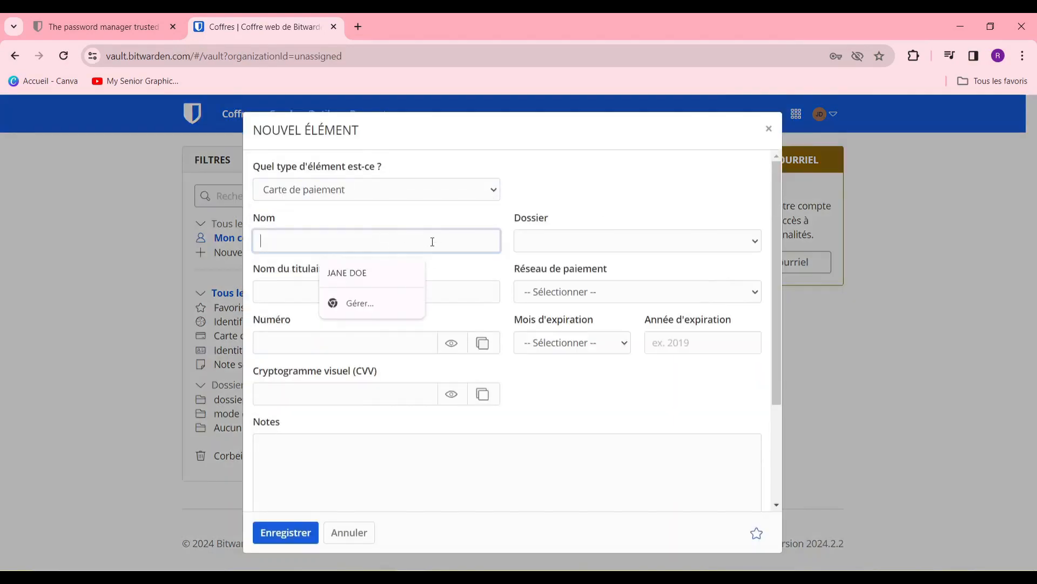
pyautogui.click(411, 269)
pyautogui.click(639, 244)
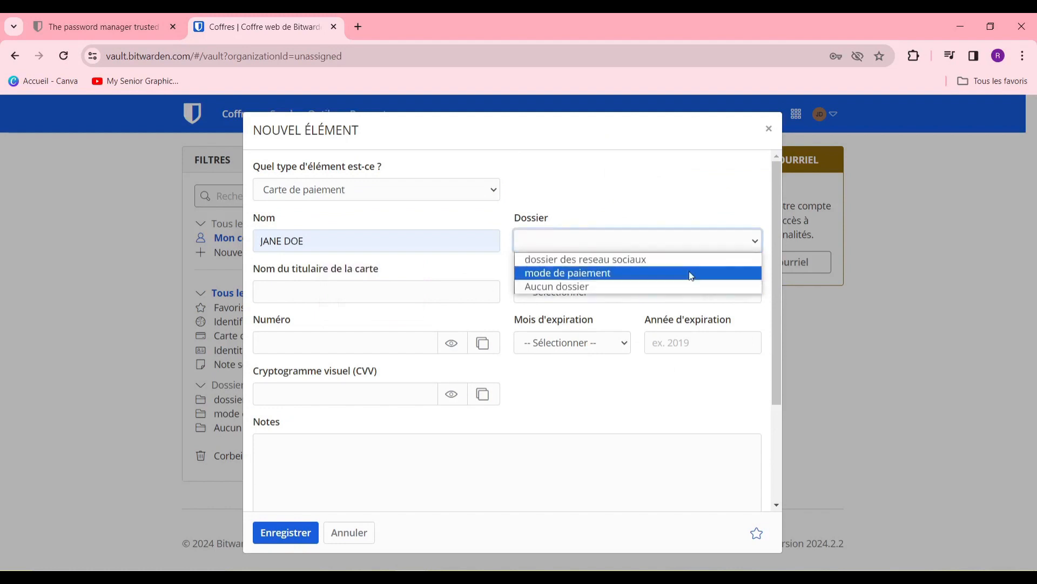
pyautogui.click(690, 273)
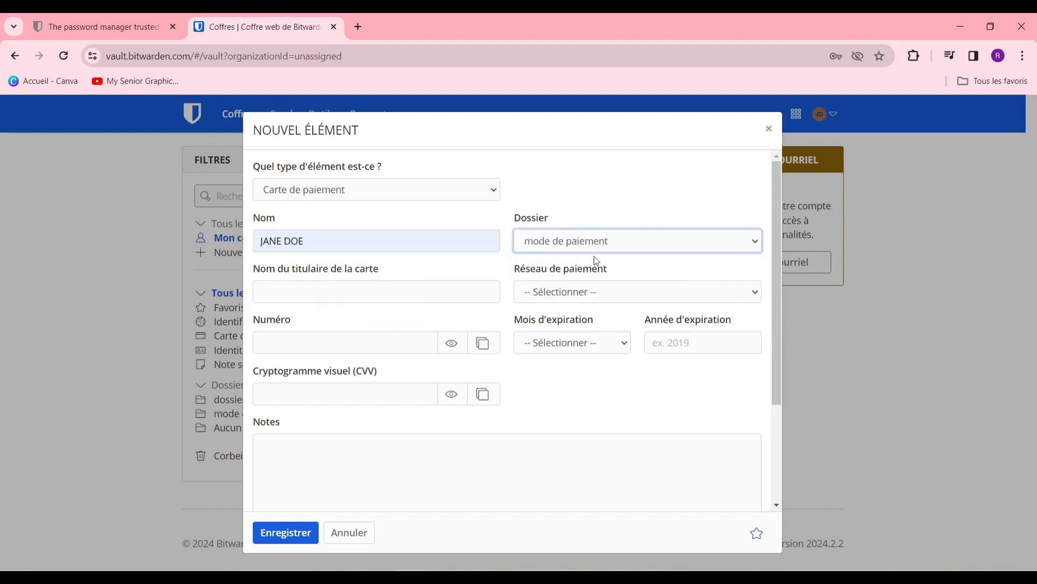
# Step: Enter the cardholder's name and set the card network to Mastercard
pyautogui.click(454, 285)
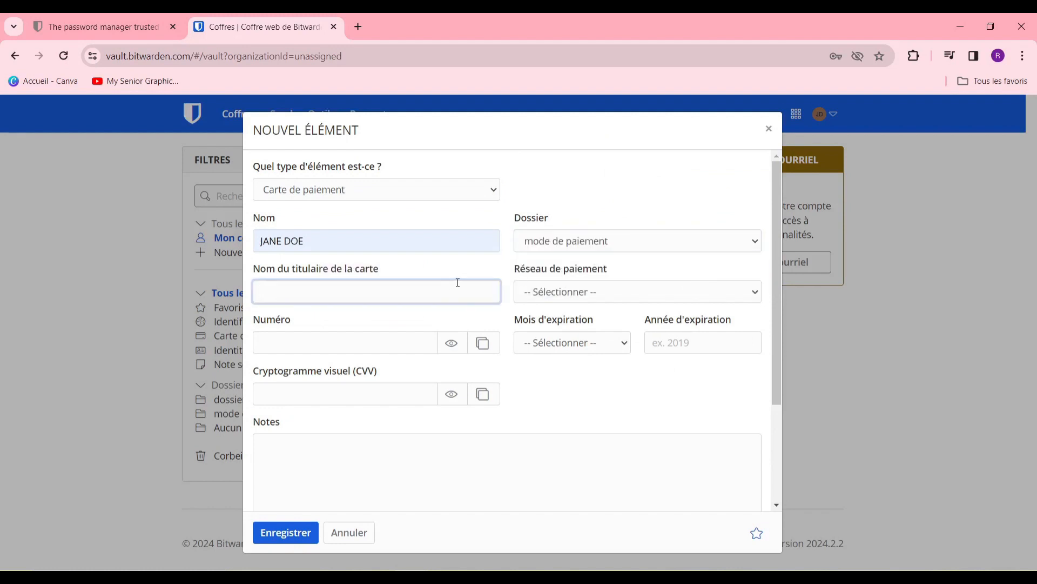
pyautogui.write('jane do')
pyautogui.click(598, 297)
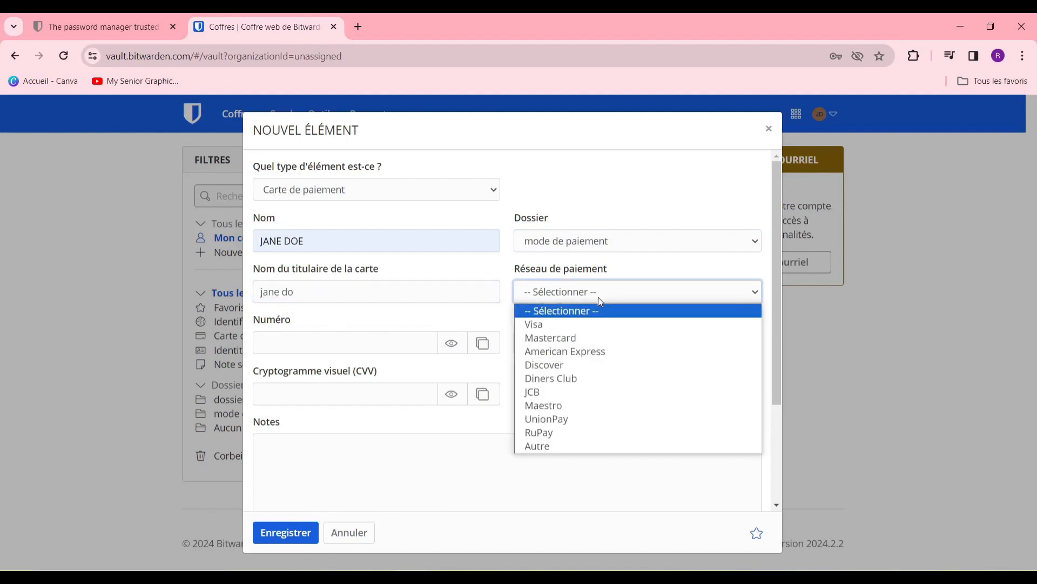
pyautogui.click(607, 323)
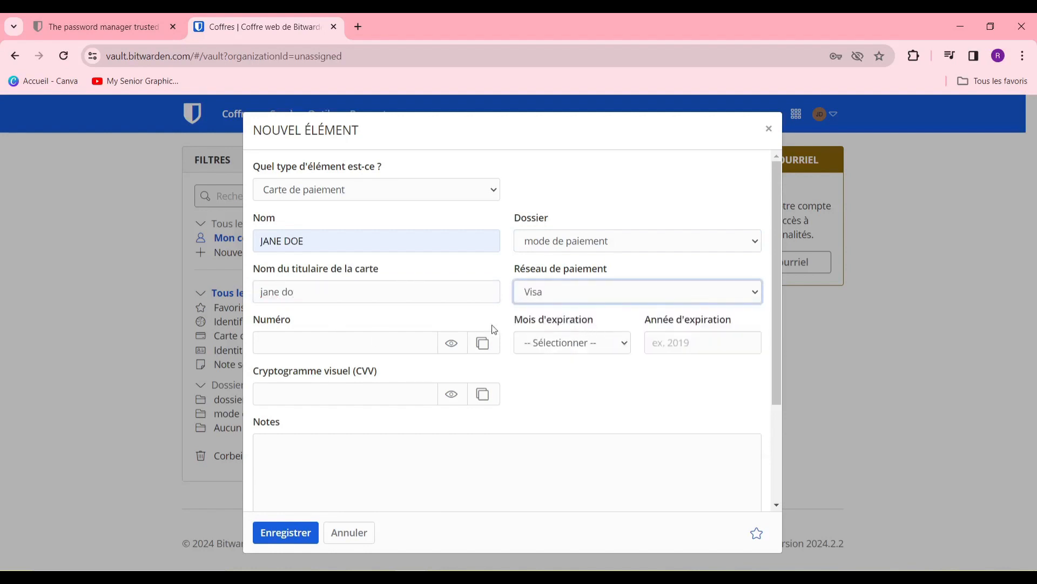
pyautogui.click(383, 336)
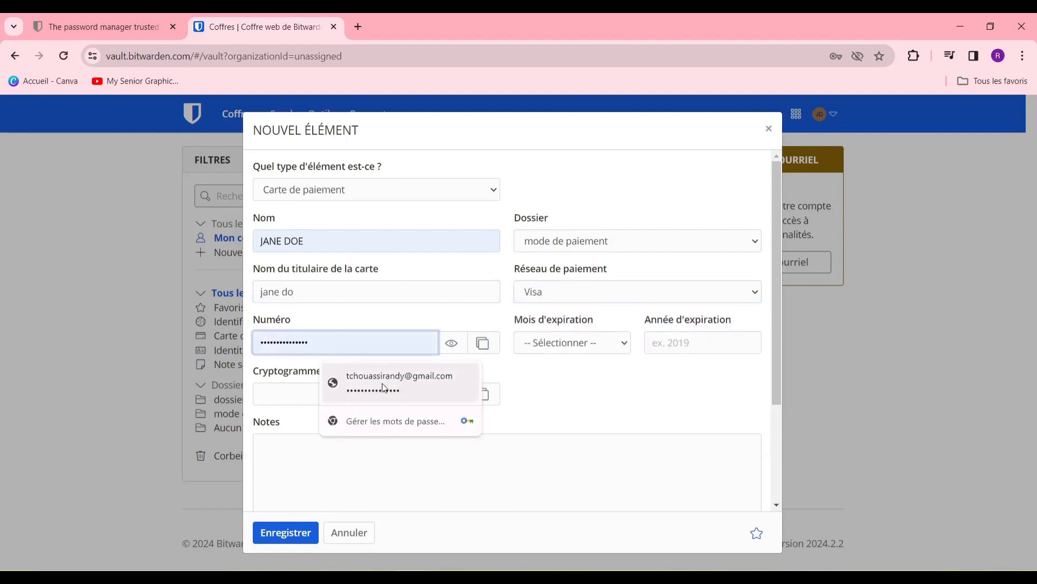
pyautogui.click(567, 307)
pyautogui.click(611, 339)
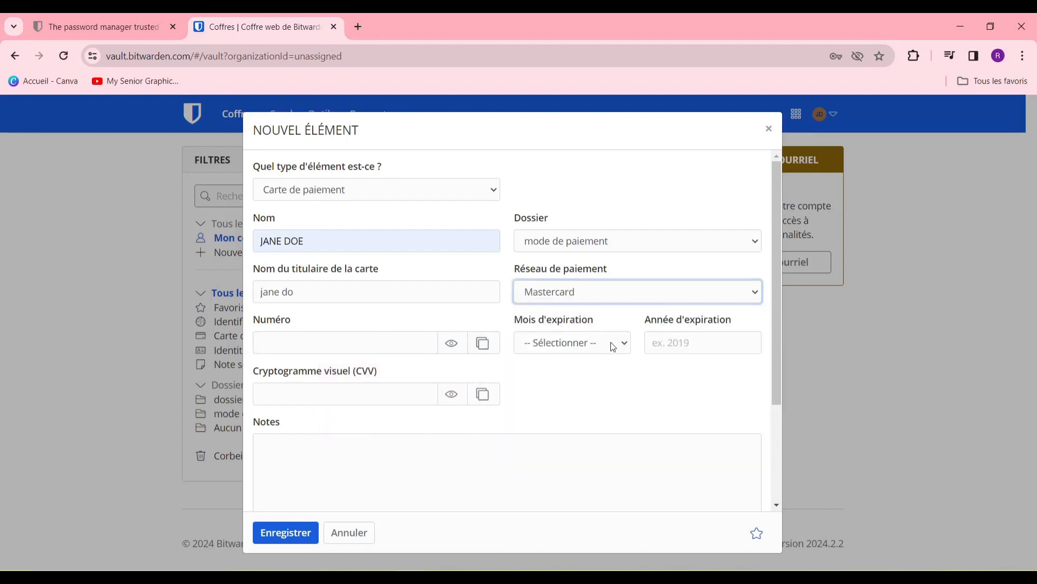
# Step: Set the card's expiration month to 03 - Mars
pyautogui.click(617, 346)
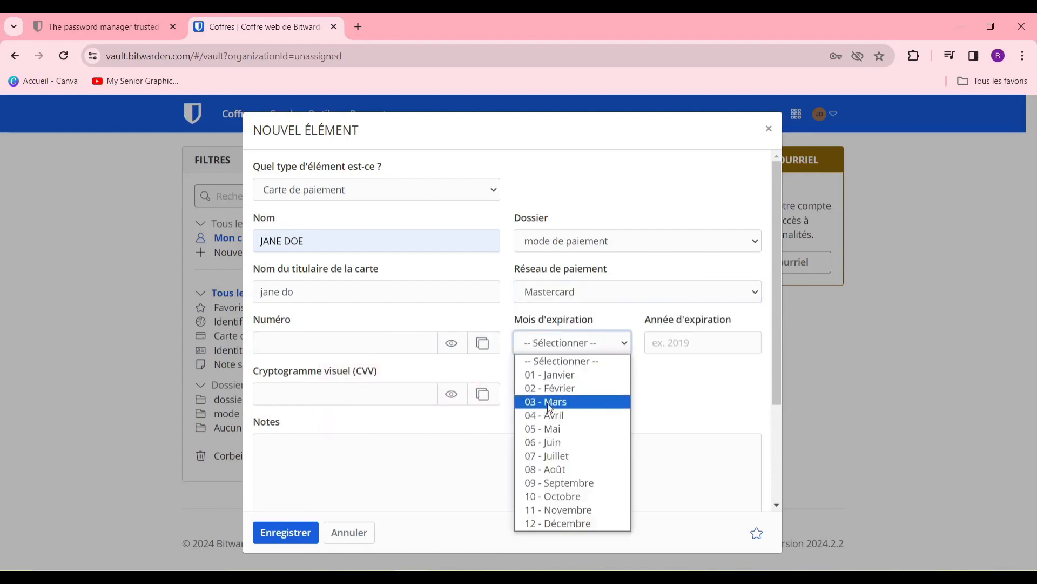
pyautogui.click(615, 401)
pyautogui.click(751, 351)
pyautogui.click(583, 394)
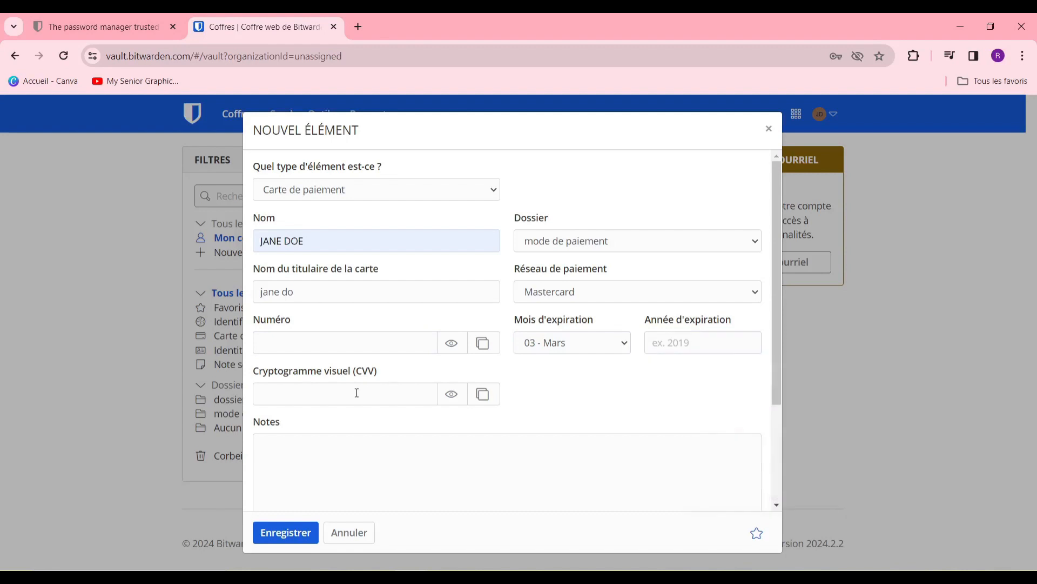
pyautogui.scroll(-3, 332, 398)
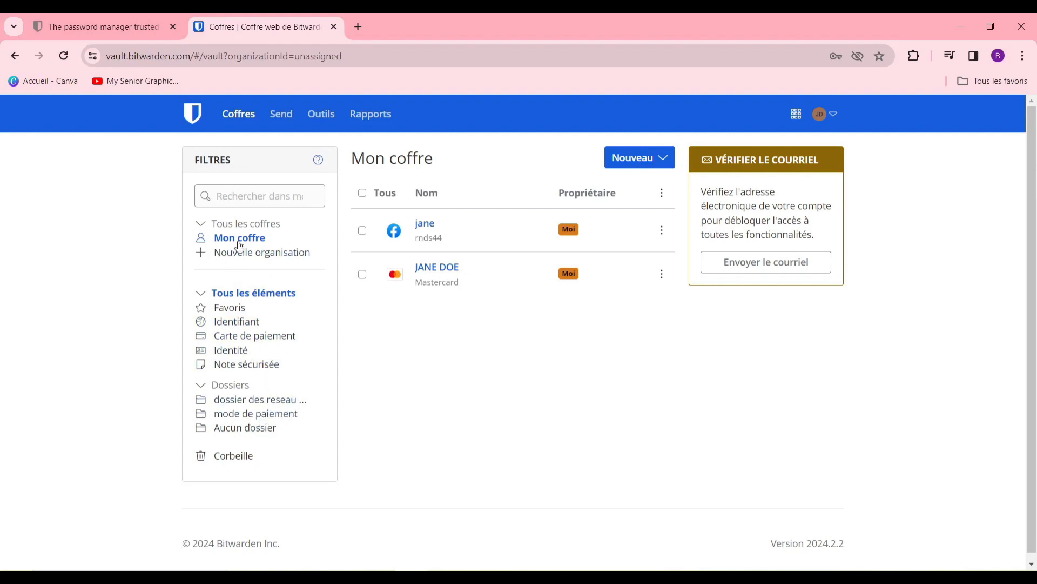
# Step: Go to the Send page, preview a new text Send form, and close it without saving
pyautogui.click(286, 114)
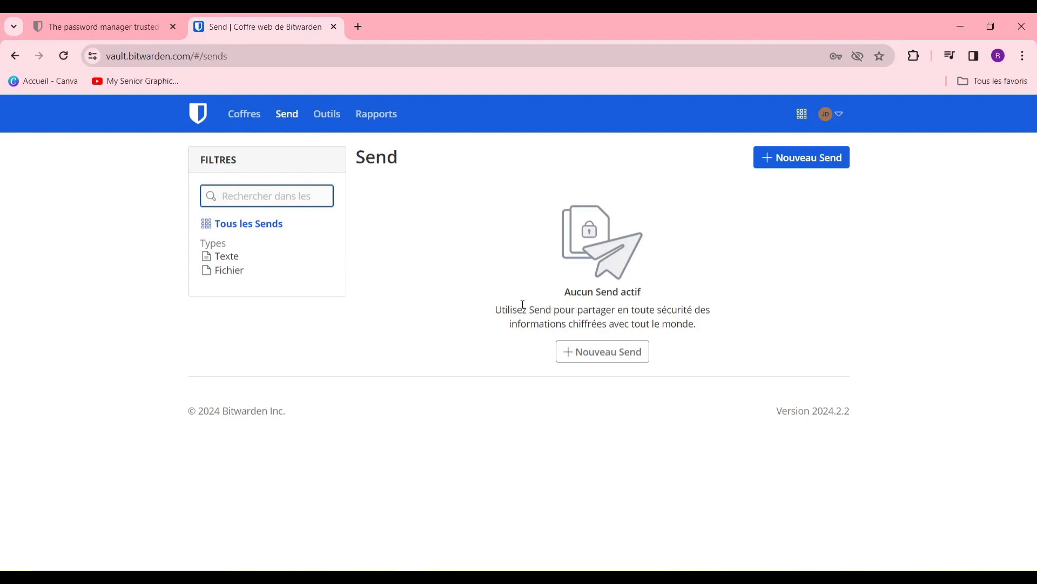
pyautogui.click(495, 306)
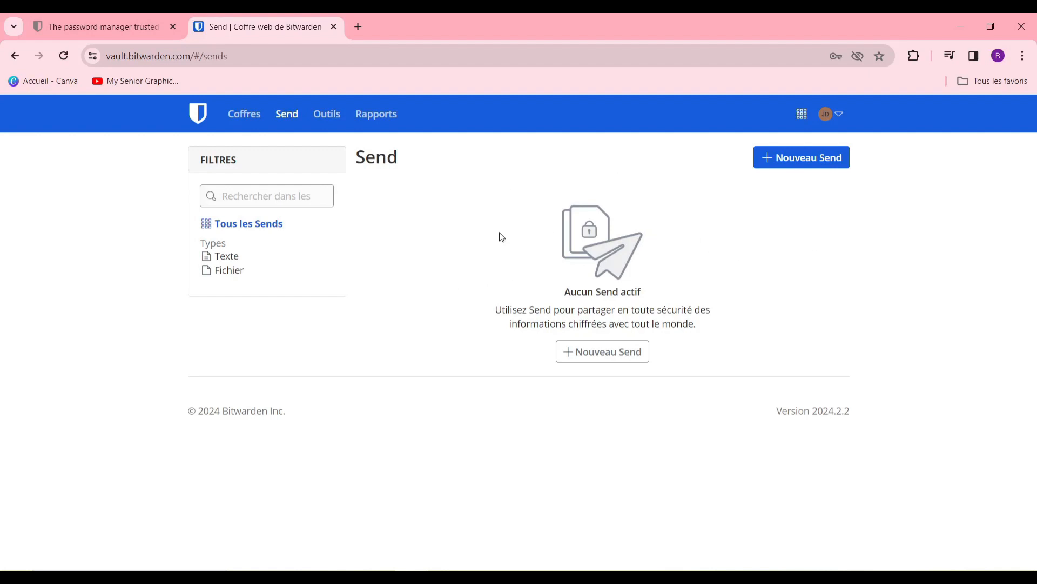
pyautogui.click(794, 165)
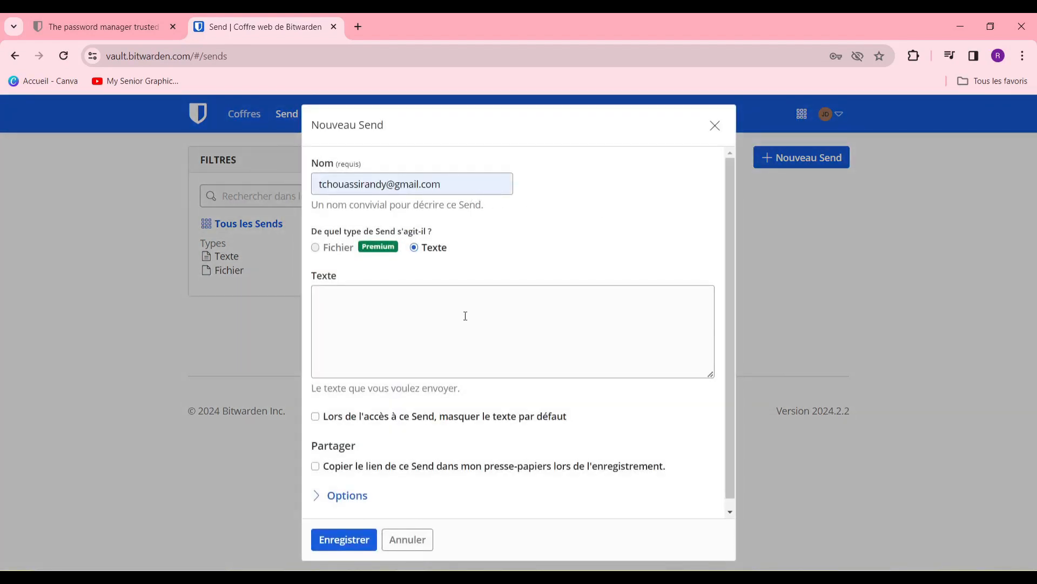
pyautogui.click(439, 314)
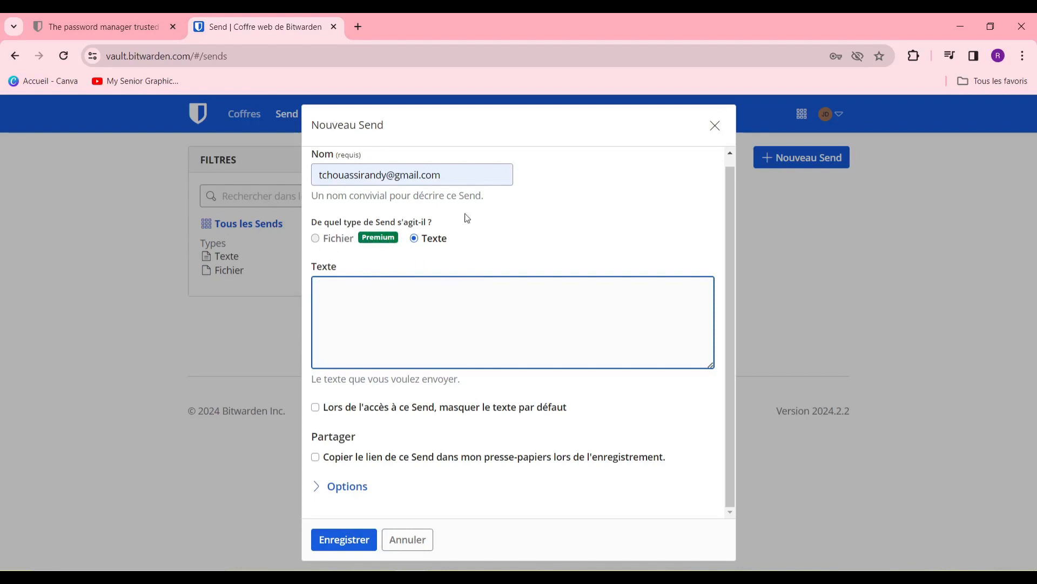
pyautogui.click(716, 126)
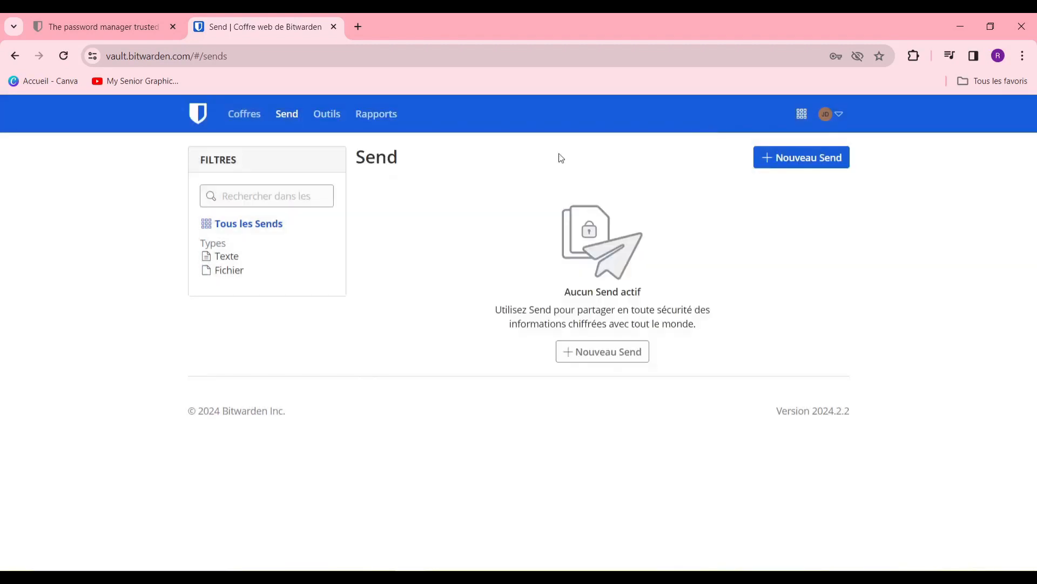
pyautogui.click(772, 162)
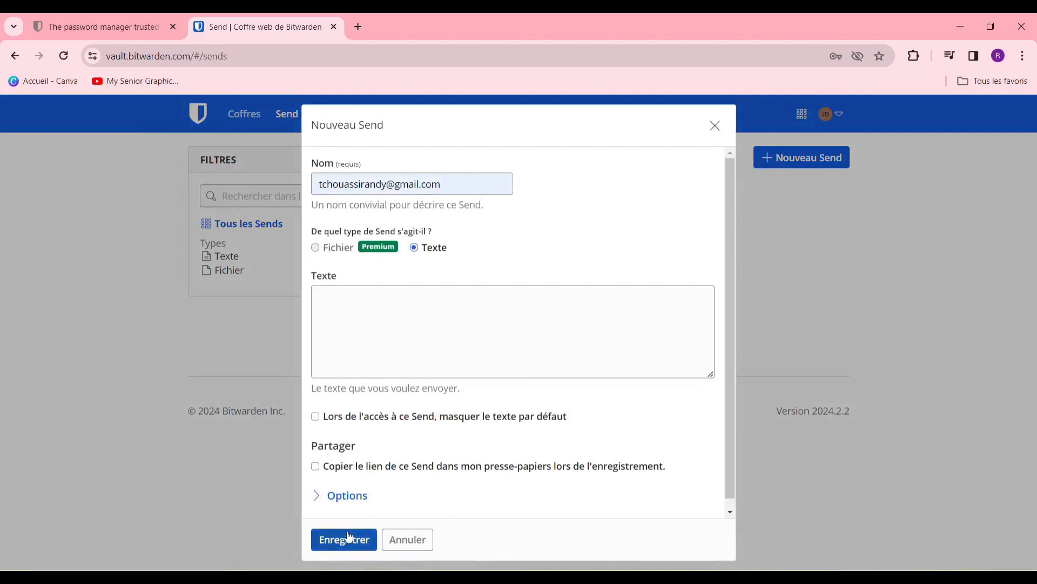
pyautogui.click(714, 124)
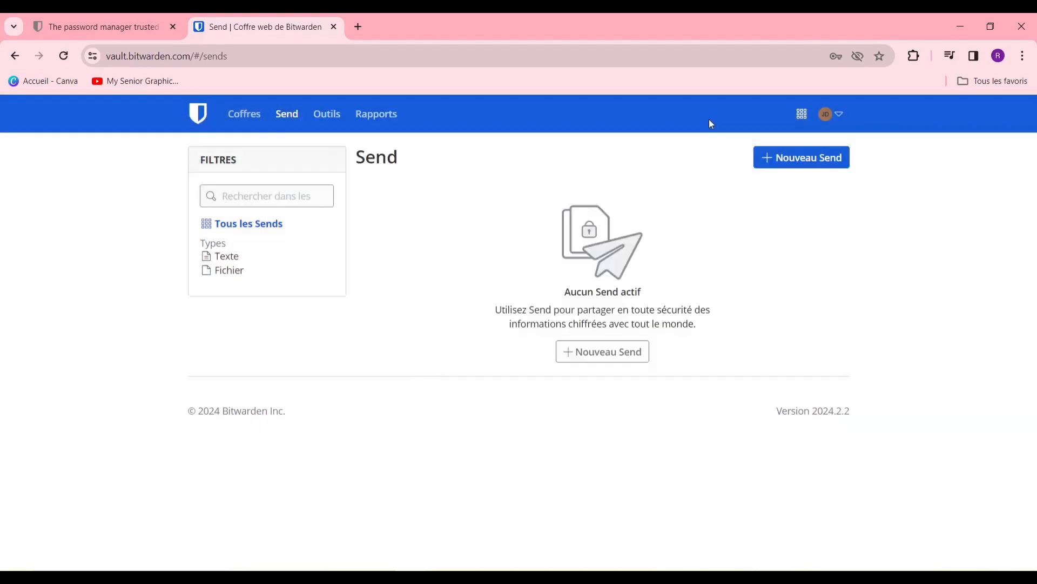
# Step: Browse the Générateur options under Outils, then go back to Tous les coffres
pyautogui.click(327, 114)
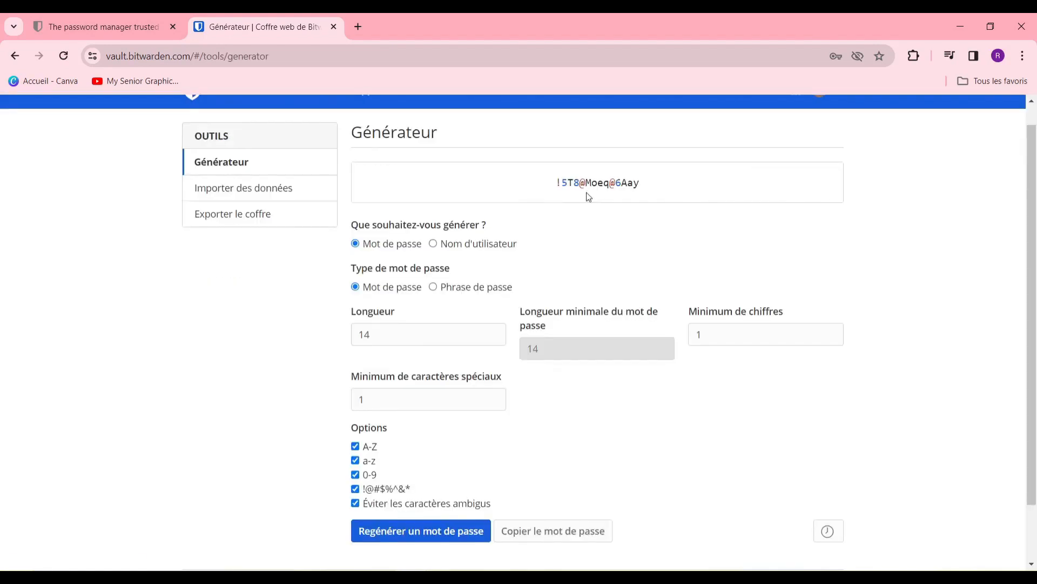
pyautogui.scroll(-1, 484, 233)
pyautogui.scroll(2, 482, 238)
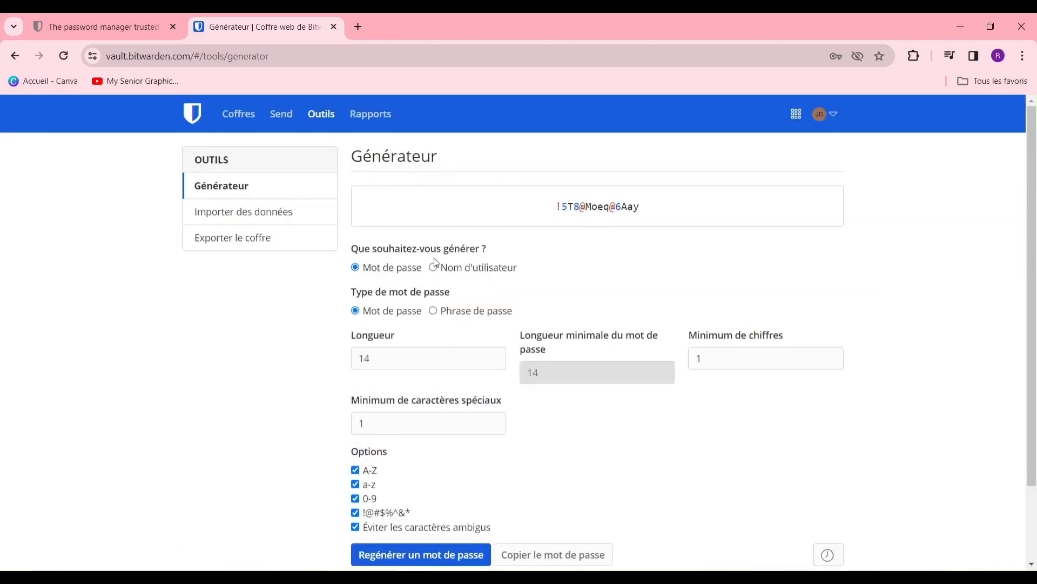
pyautogui.scroll(-2, 449, 345)
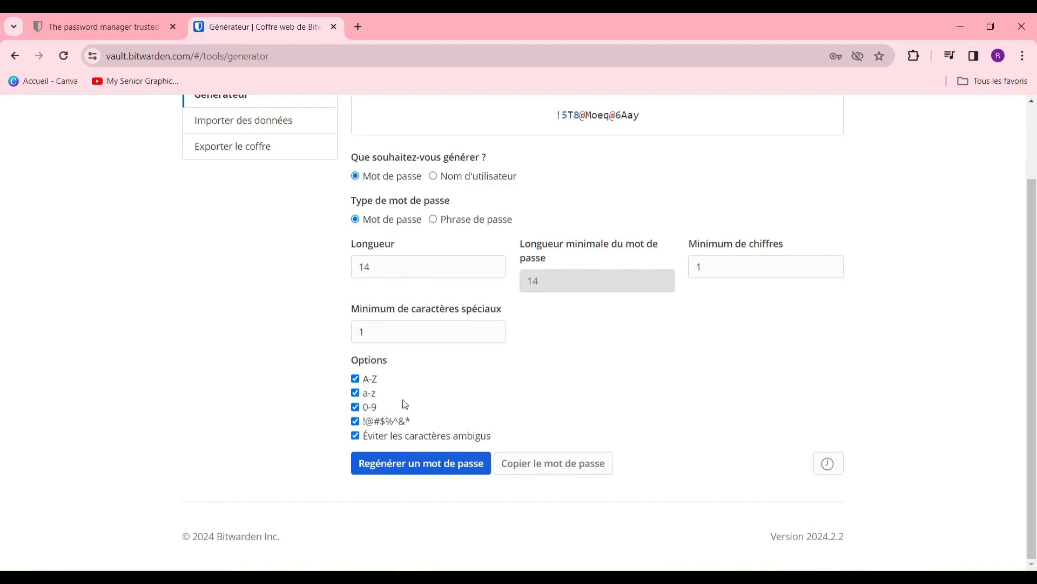
pyautogui.scroll(2, 403, 378)
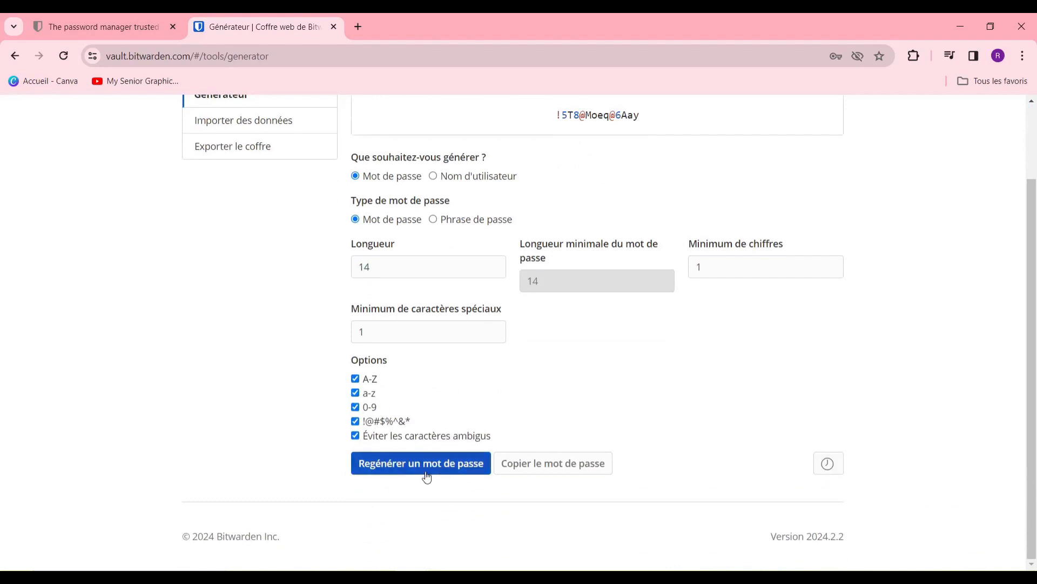
pyautogui.scroll(2, 463, 234)
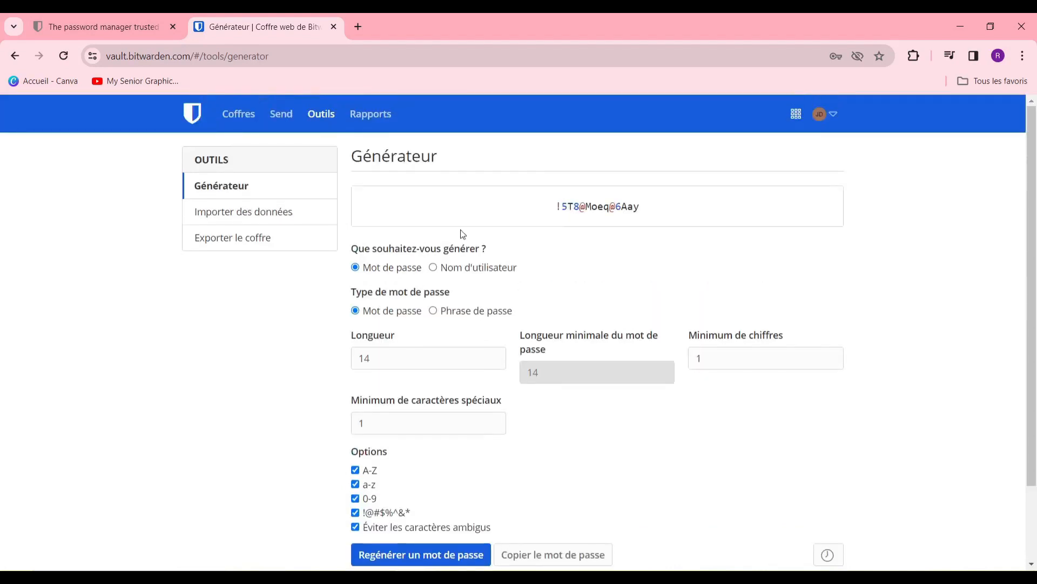
pyautogui.click(224, 115)
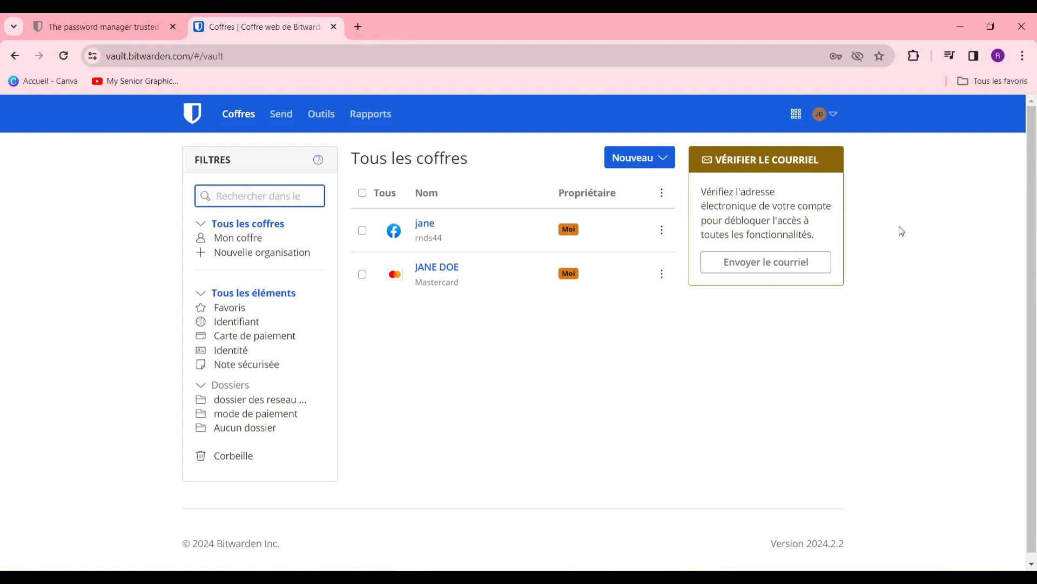
pyautogui.moveTo(1029, 236)
pyautogui.mouseDown()
pyautogui.moveTo(1028, 303)
pyautogui.moveTo(1025, 229)
pyautogui.mouseUp()
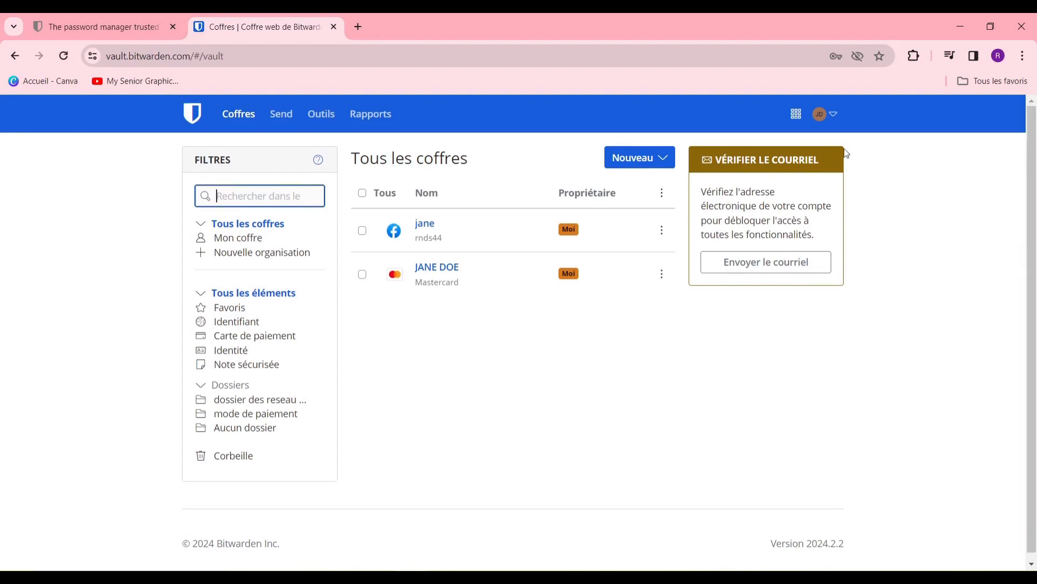